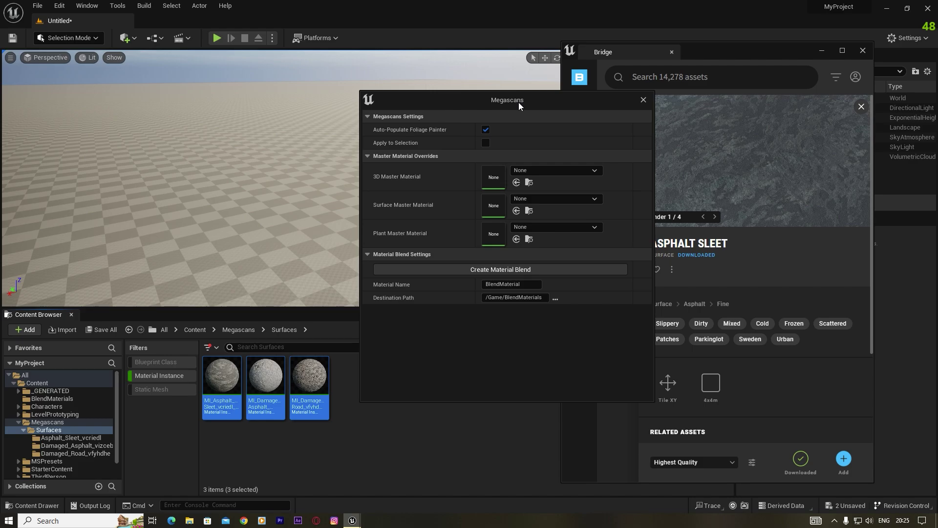
Try creating a Megascans material blend from all three surface materials.
click(485, 268)
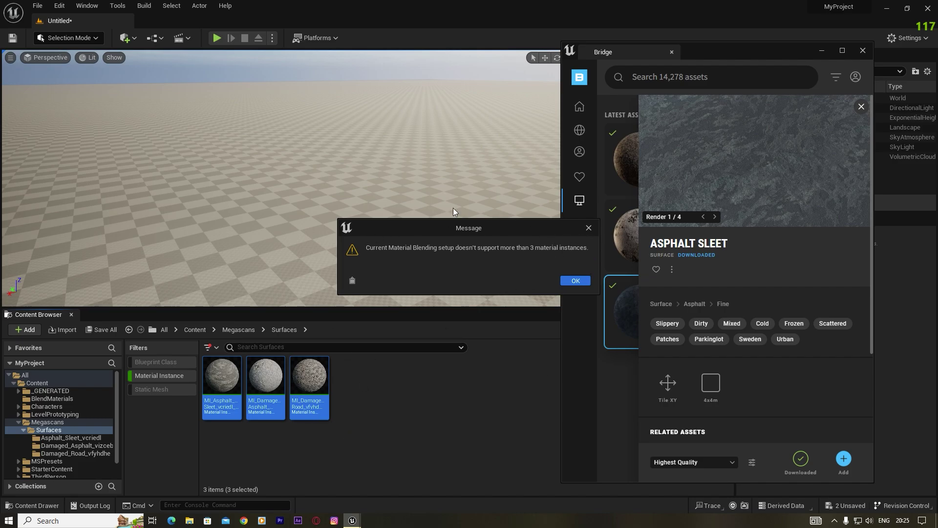
Dismiss the instance-limit warning, keep only MI_Damaged_Asphalt selected, and widen the Bridge window.
click(577, 281)
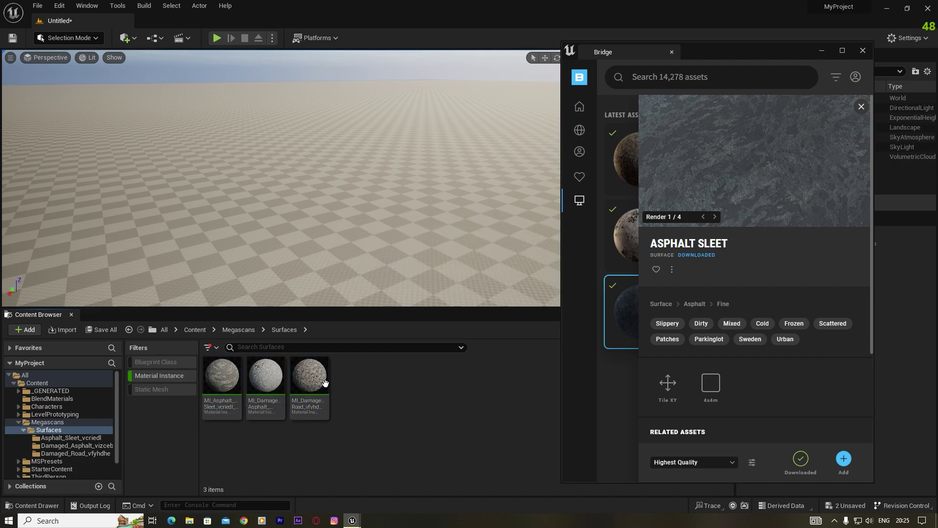
click(248, 425)
click(269, 386)
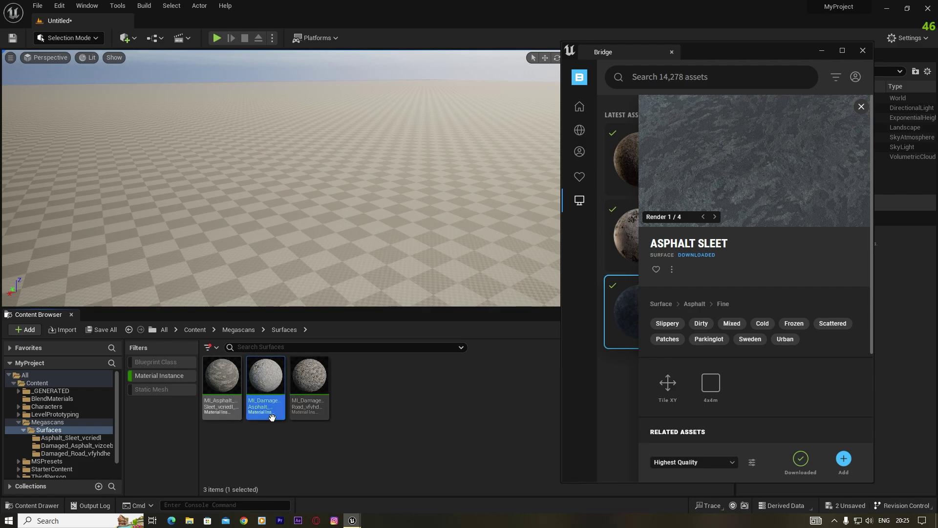
click(351, 404)
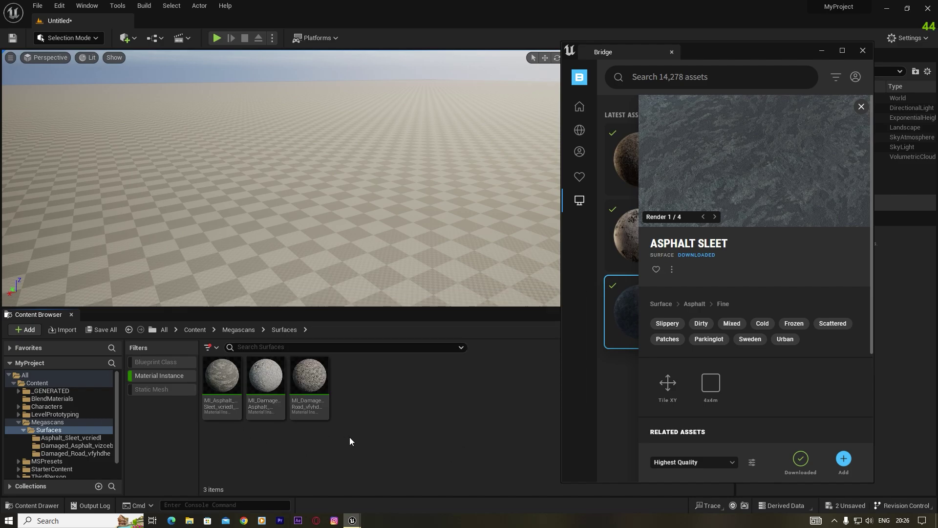
click(266, 387)
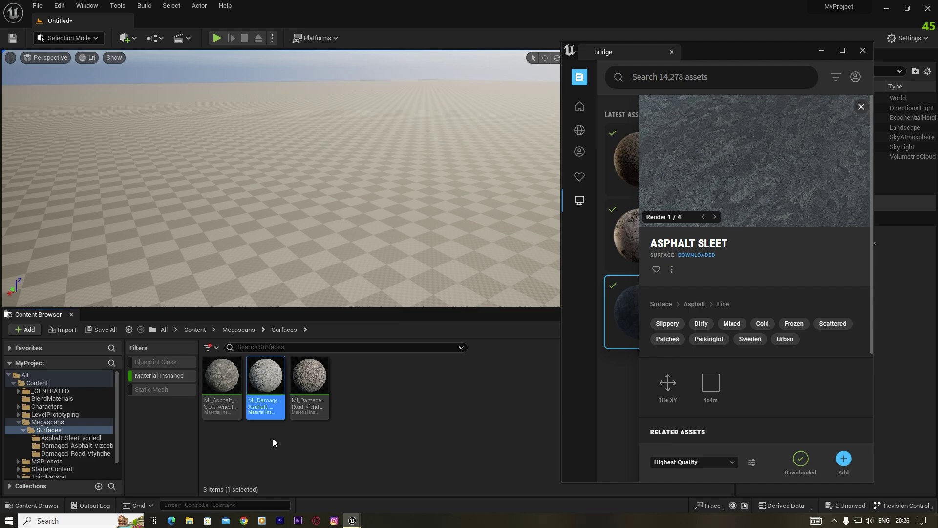
ctrl+click(309, 384)
ctrl+click(235, 385)
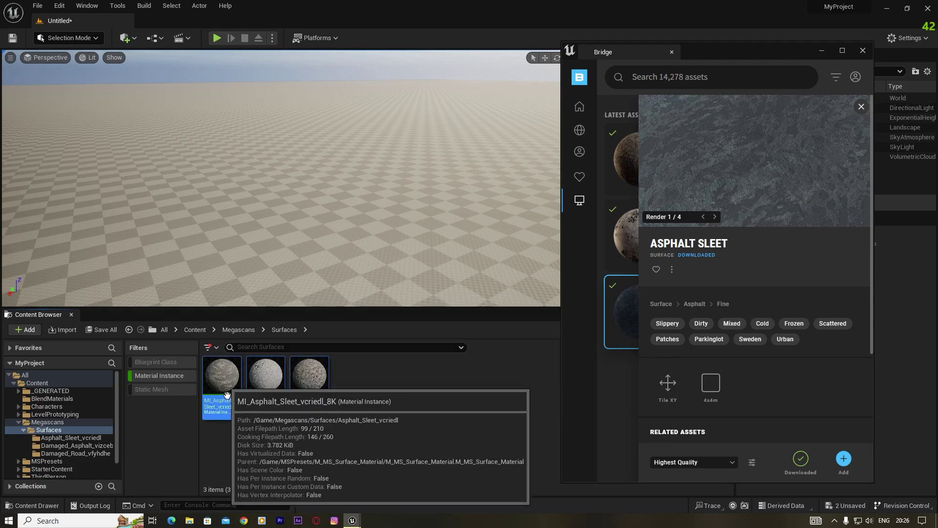
click(388, 409)
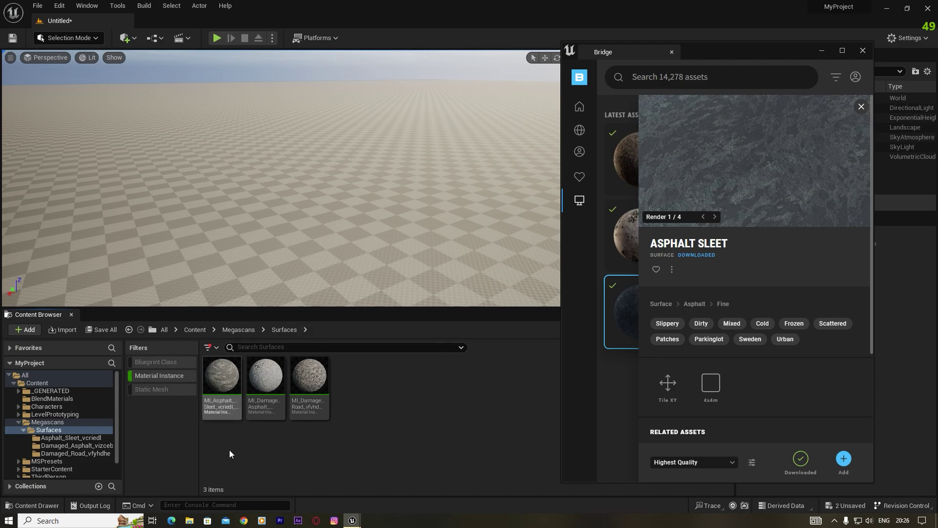
click(266, 386)
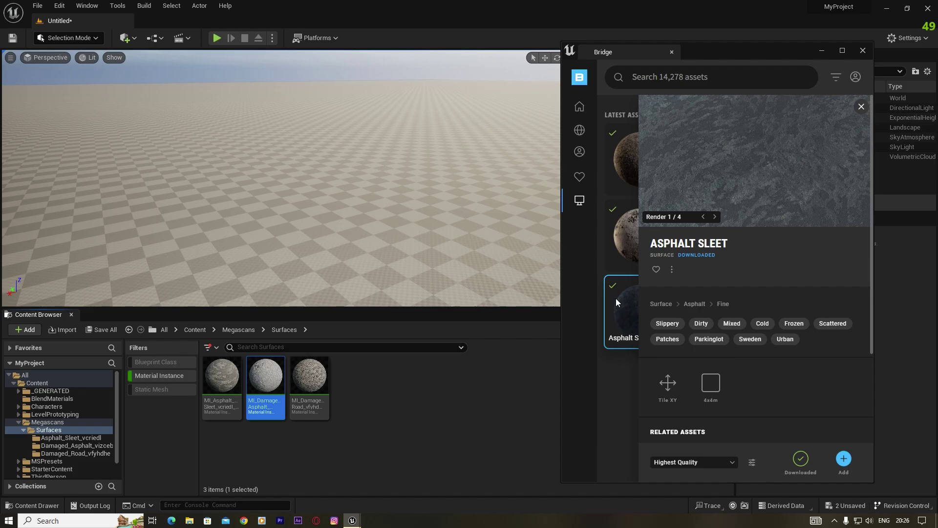
drag(562, 107, 264, 107)
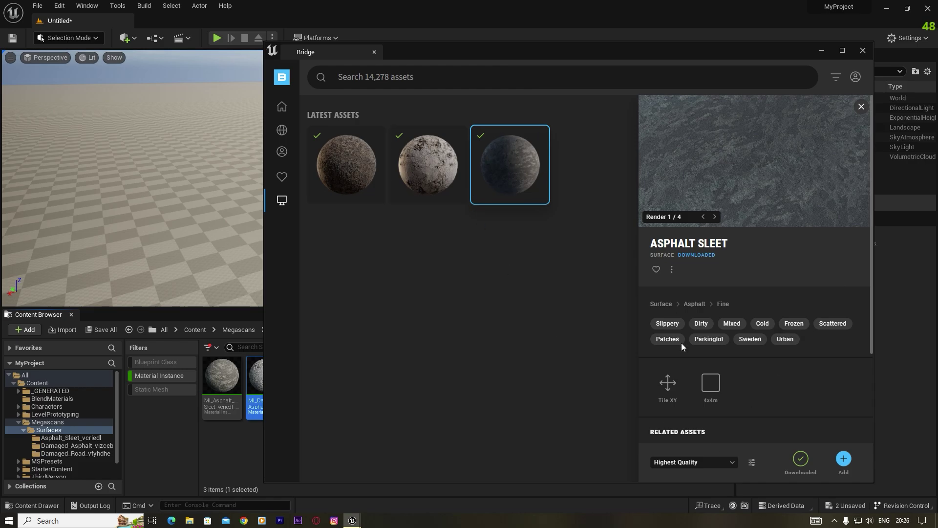
Create a Megascans material blend named 'xyz', then close the settings and hide Bridge.
click(752, 467)
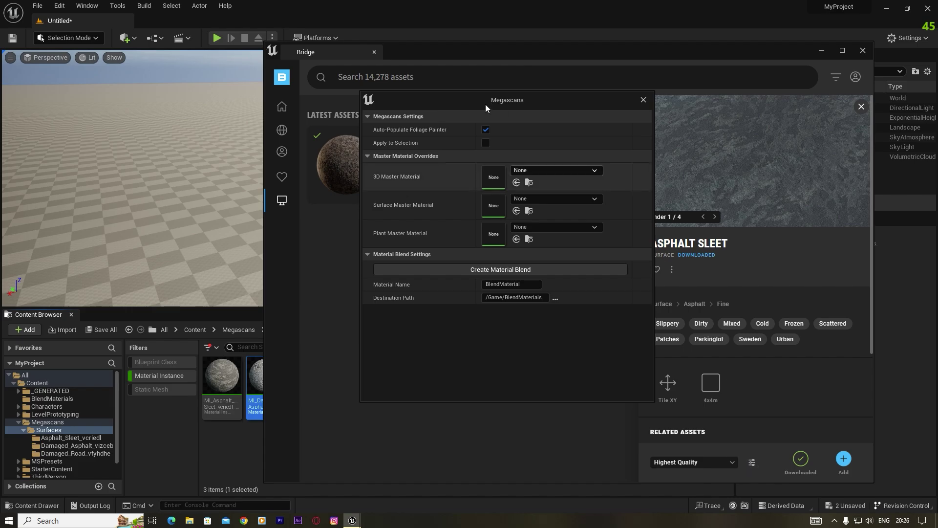
drag(530, 98, 388, 63)
click(353, 251)
key(BackSpace)
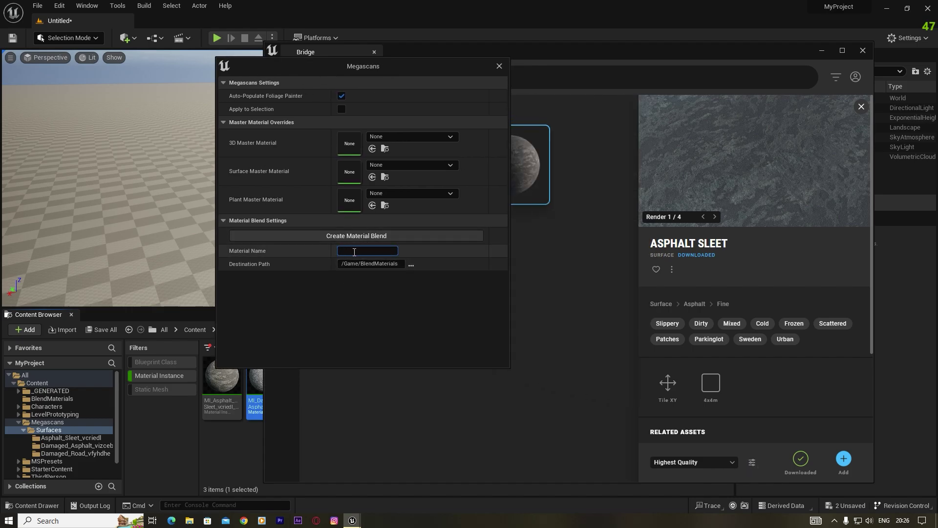
text(xyz)
click(344, 235)
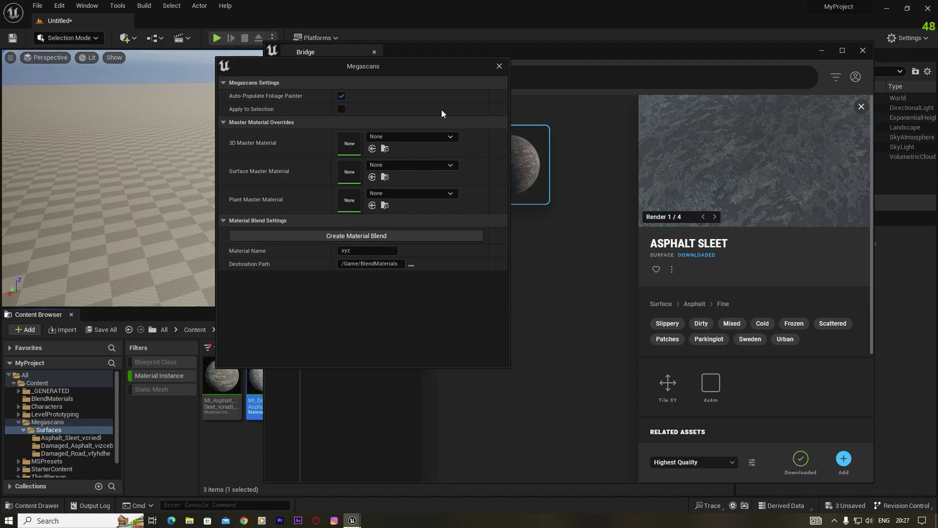
click(499, 66)
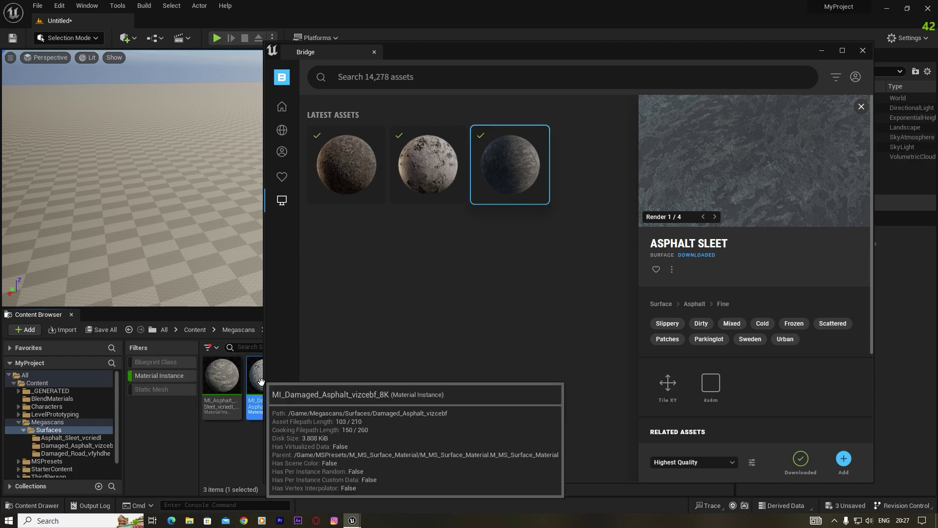
click(821, 53)
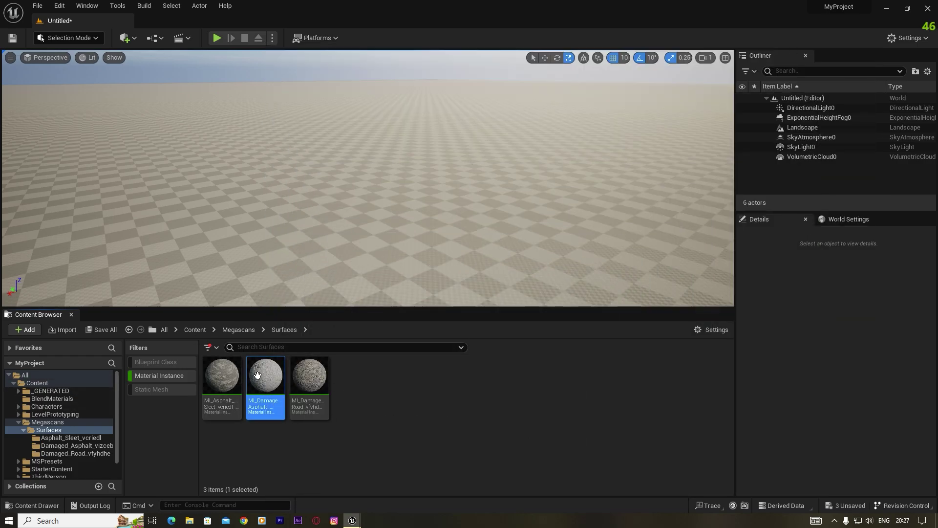
Open the xyz material instance from the BlendMaterials folder in the material editor.
click(50, 399)
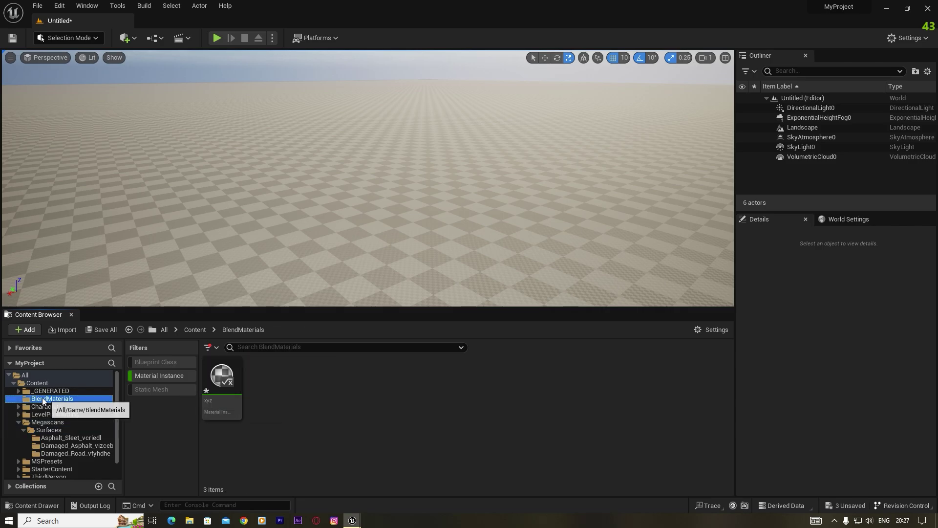
double_click(222, 376)
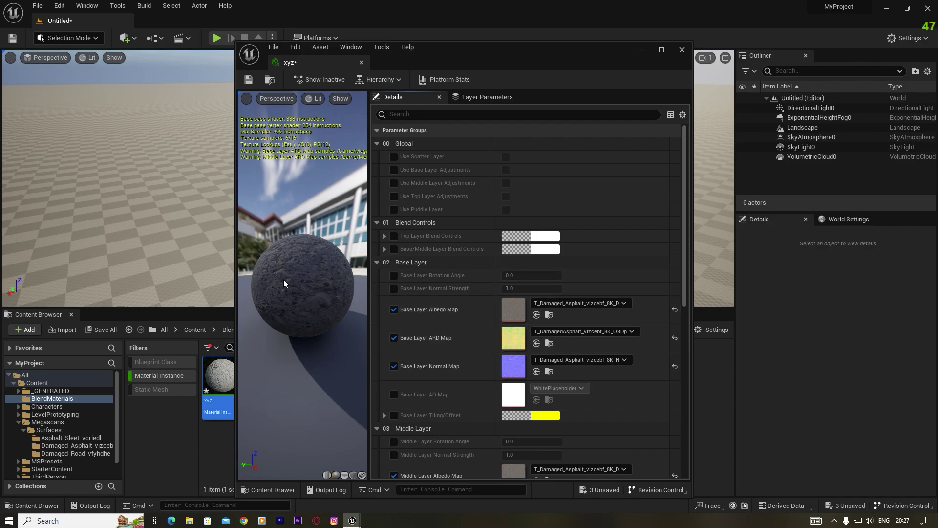
Review the xyz layer parameters and move the material editor aside.
scroll(477, 381, down, 2)
scroll(466, 401, down, 6)
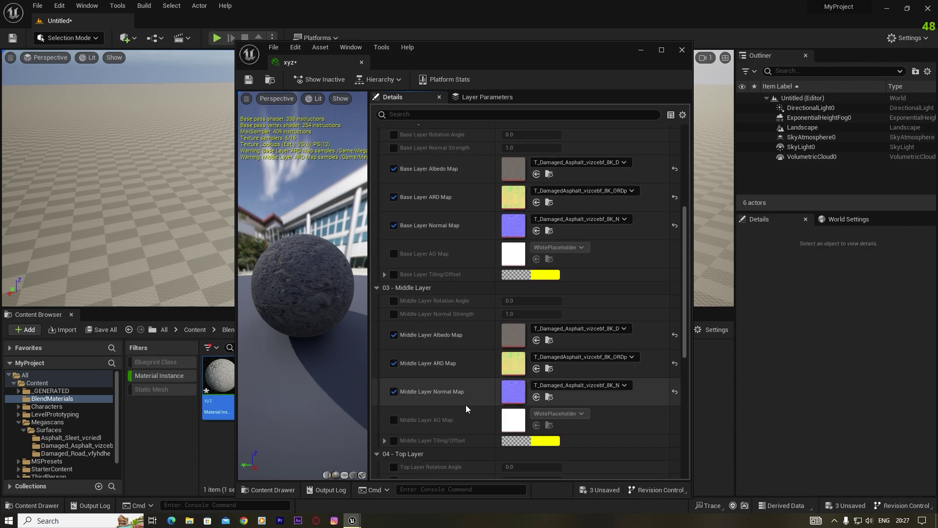
scroll(465, 405, up, 7)
drag(500, 49, 699, 24)
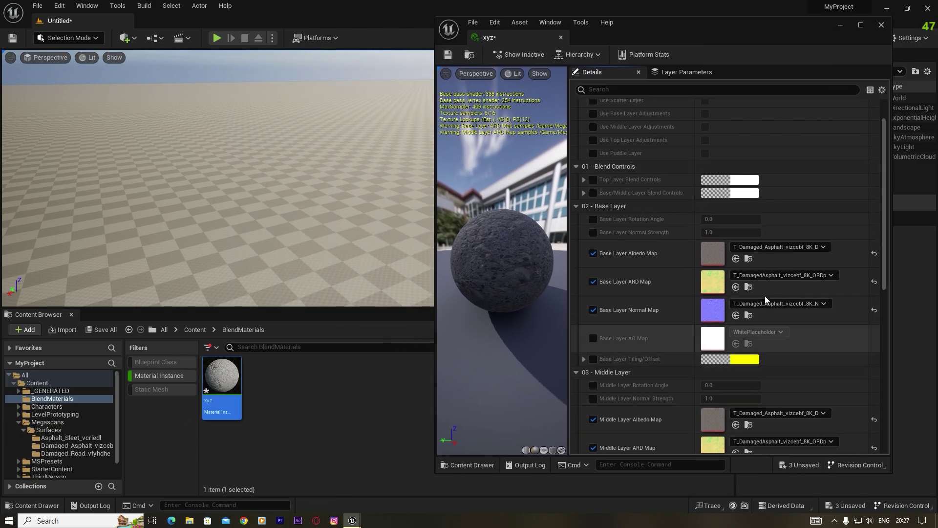
scroll(667, 348, down, 2)
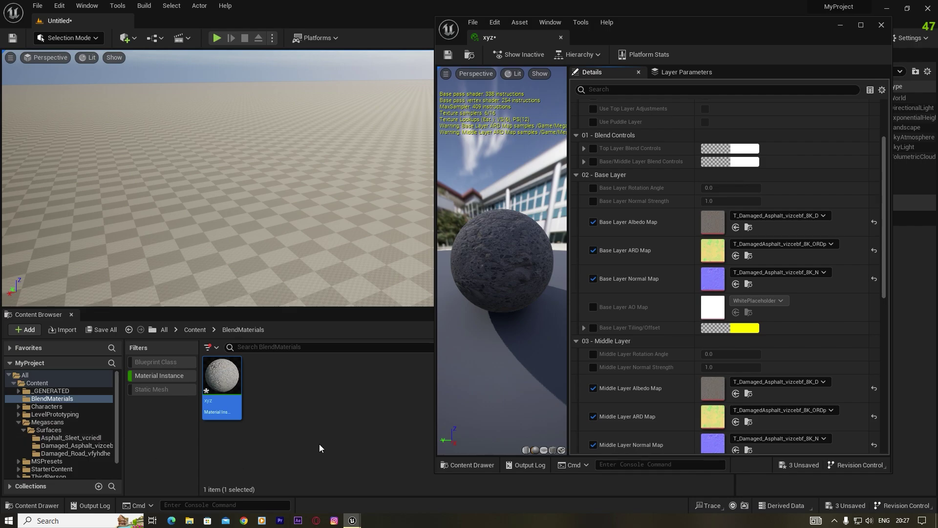
Browse the Surfaces subfolders, ending on the Damaged_Road_vfyhdhe textures.
click(49, 430)
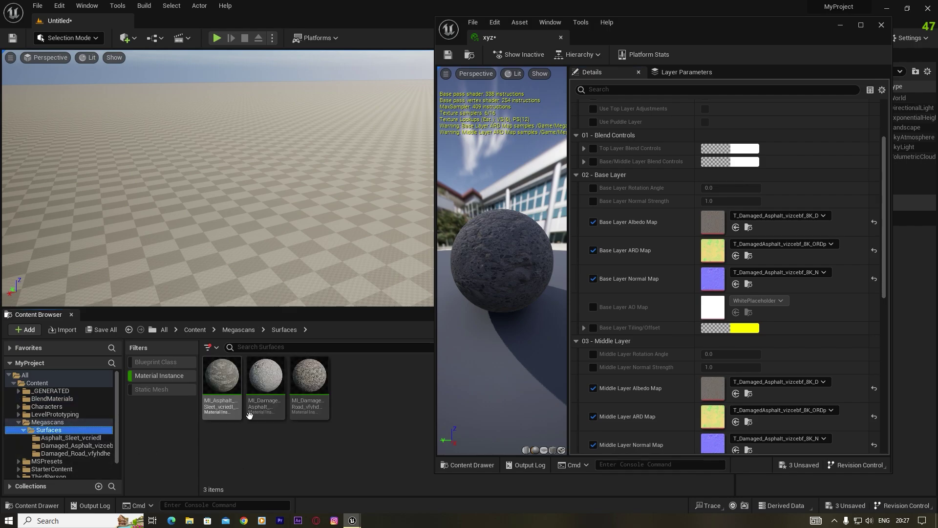
click(154, 375)
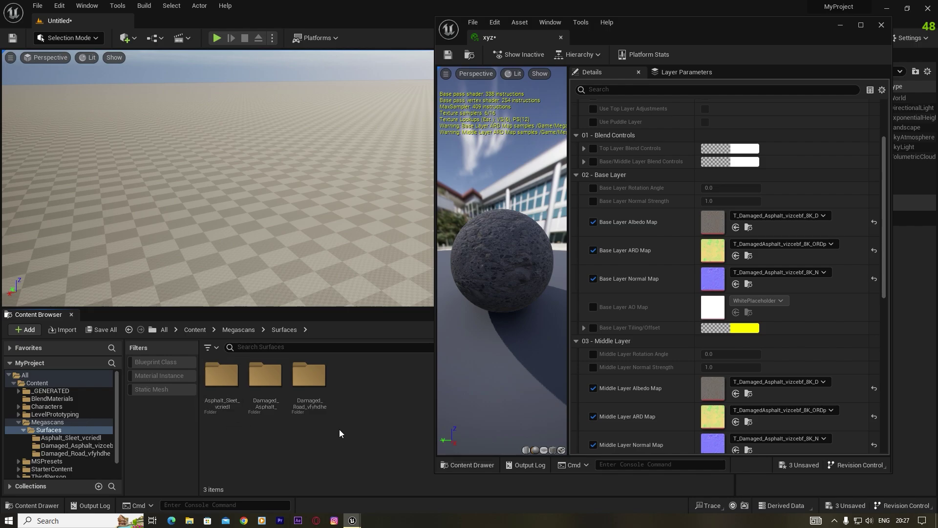
click(66, 437)
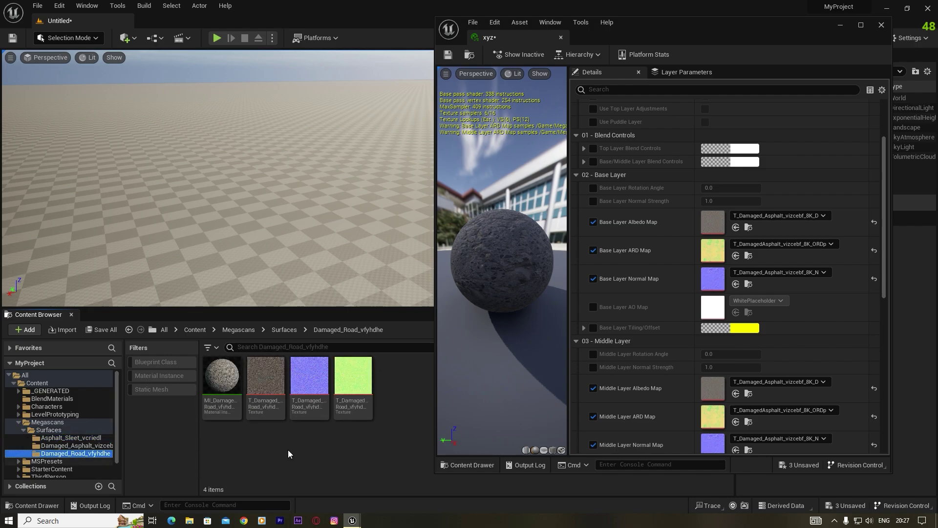
click(79, 445)
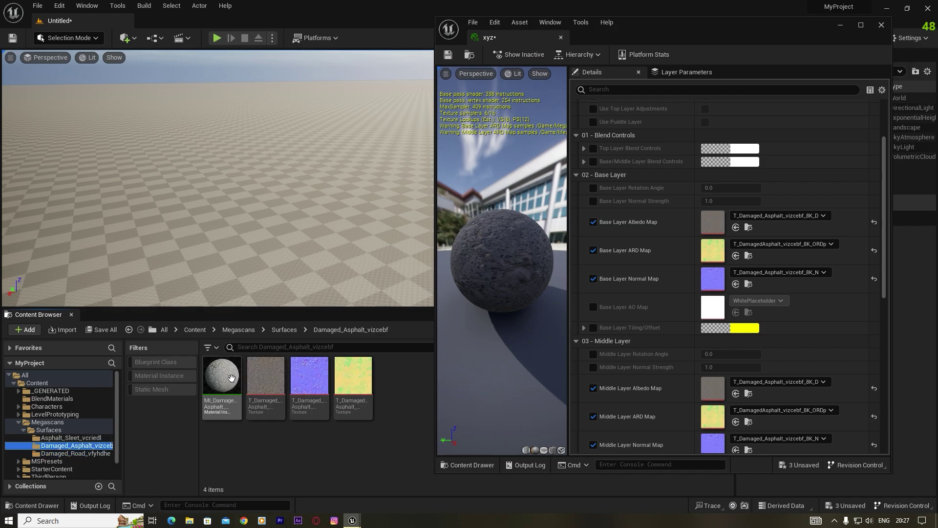
click(69, 453)
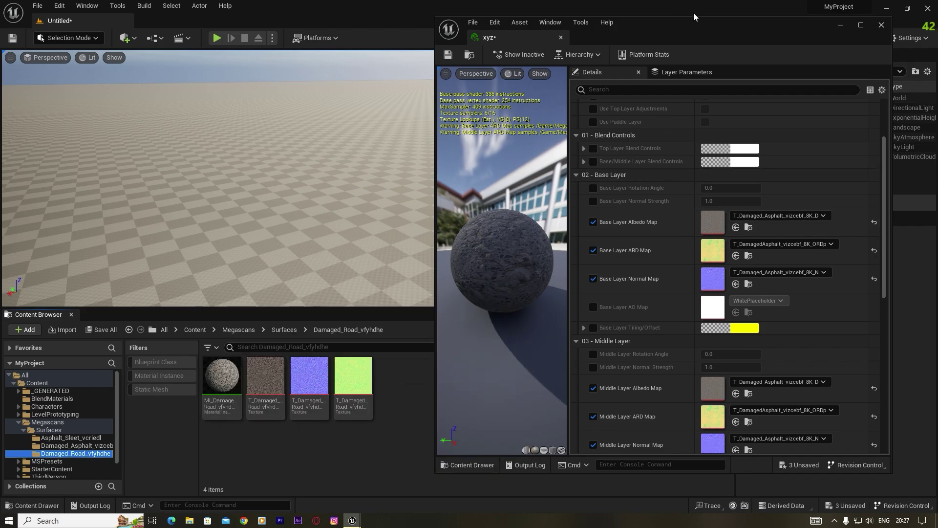
drag(679, 28, 649, 16)
Assign the T_Damaged_Road albedo, normal and ORDp textures to the middle layer's Albedo, Normal and ARD.
click(265, 375)
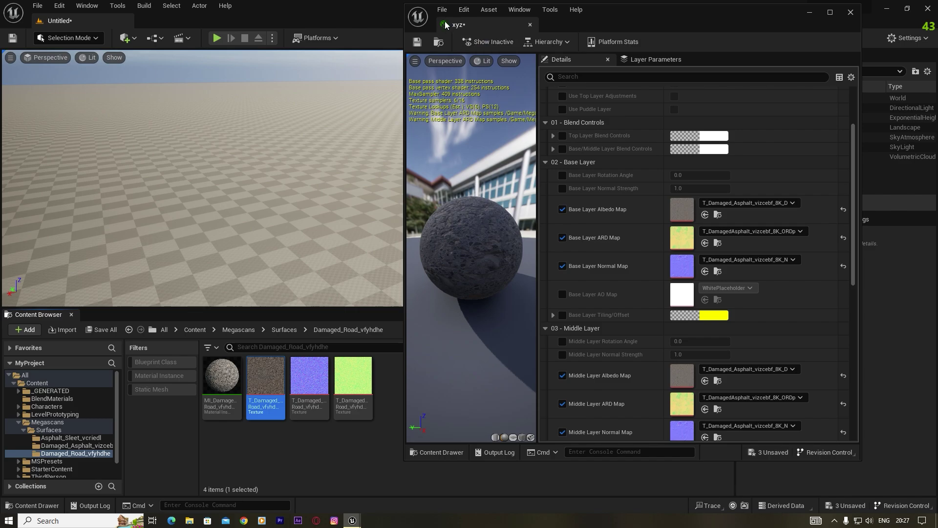
scroll(548, 324, down, 1)
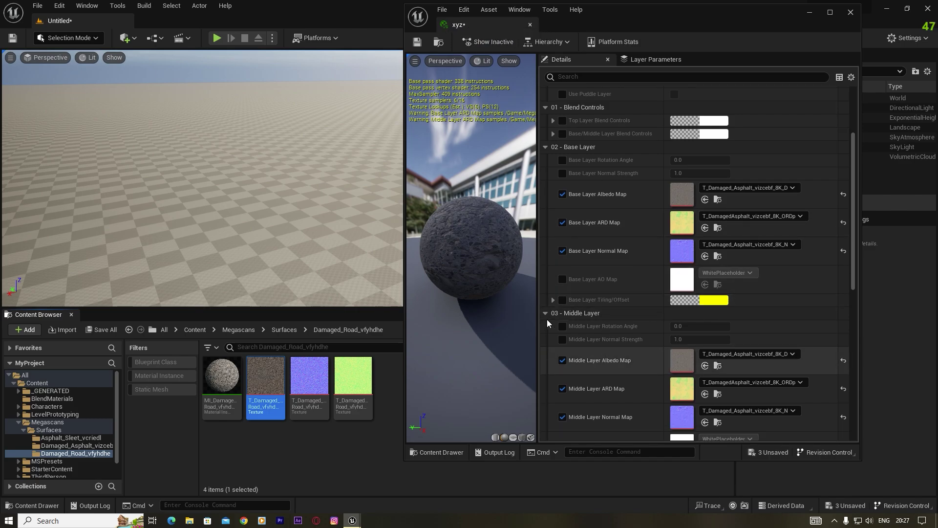
scroll(593, 320, down, 2)
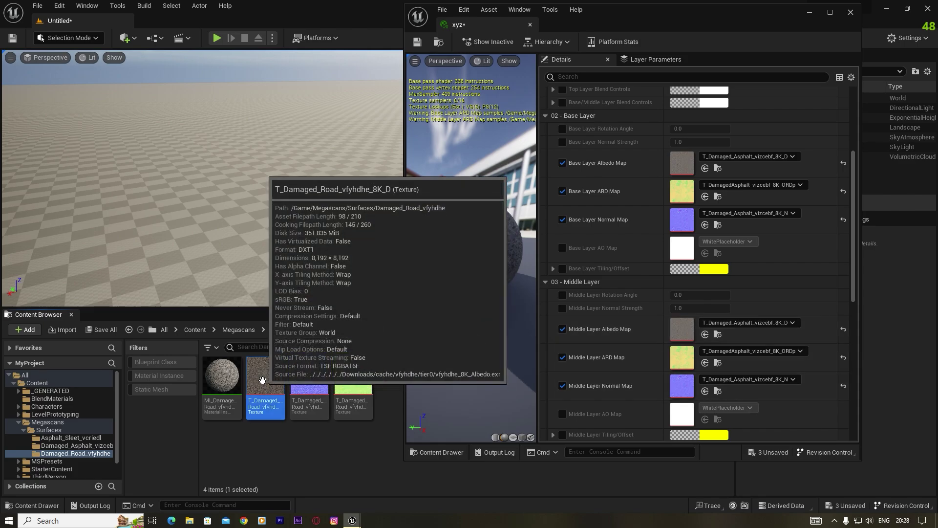
drag(262, 380, 689, 334)
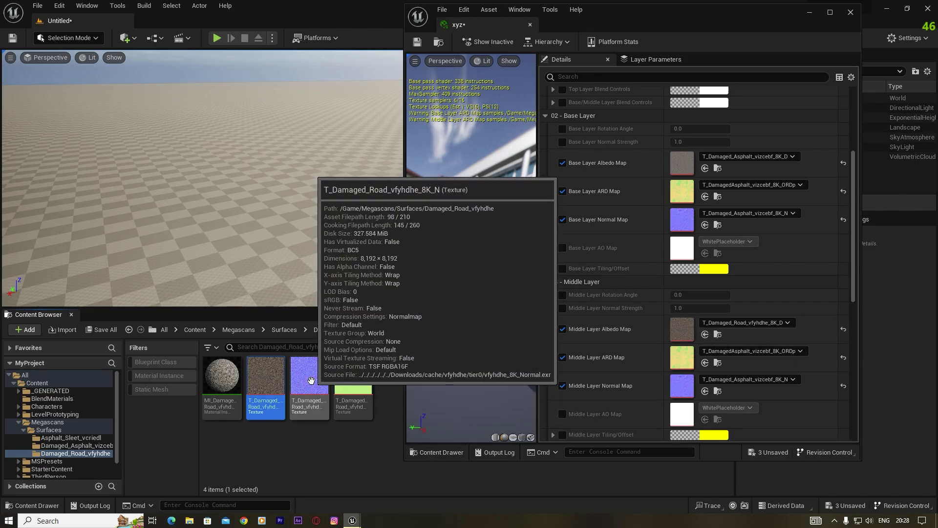
drag(311, 380, 688, 391)
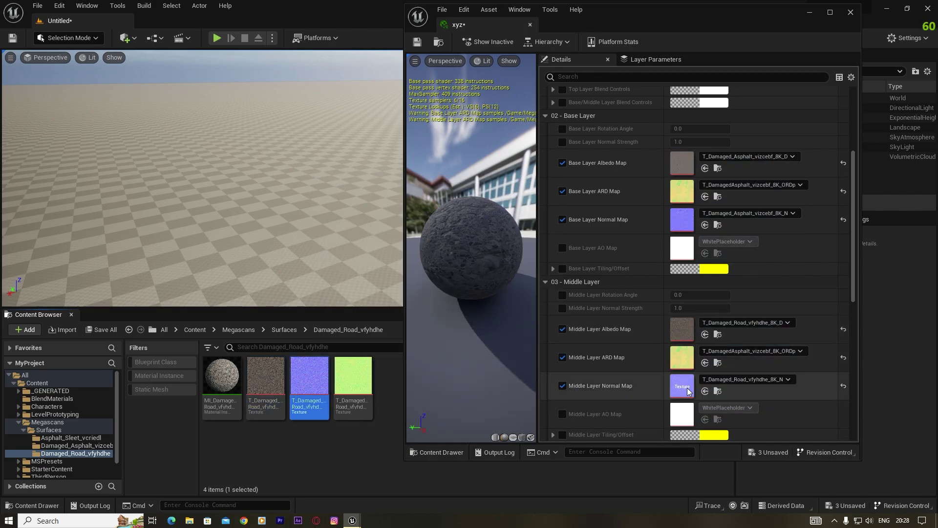
click(352, 379)
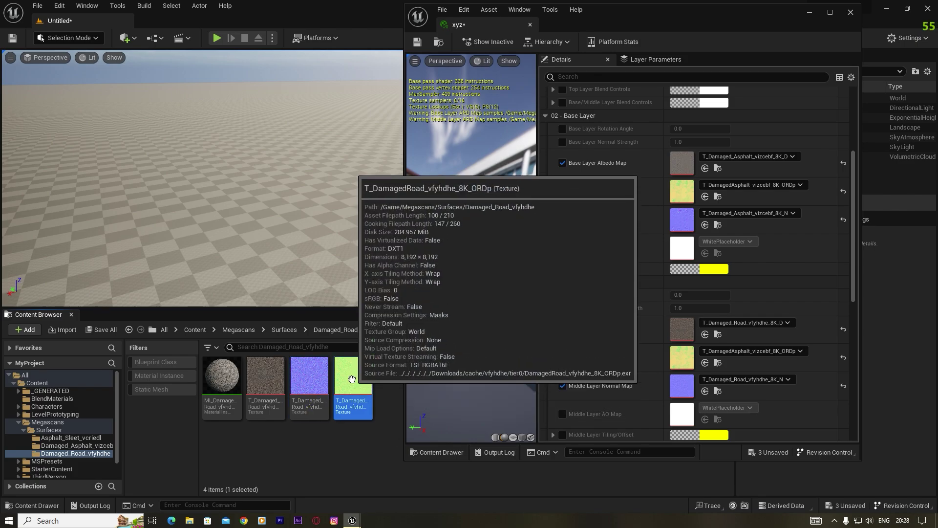
drag(352, 379, 682, 357)
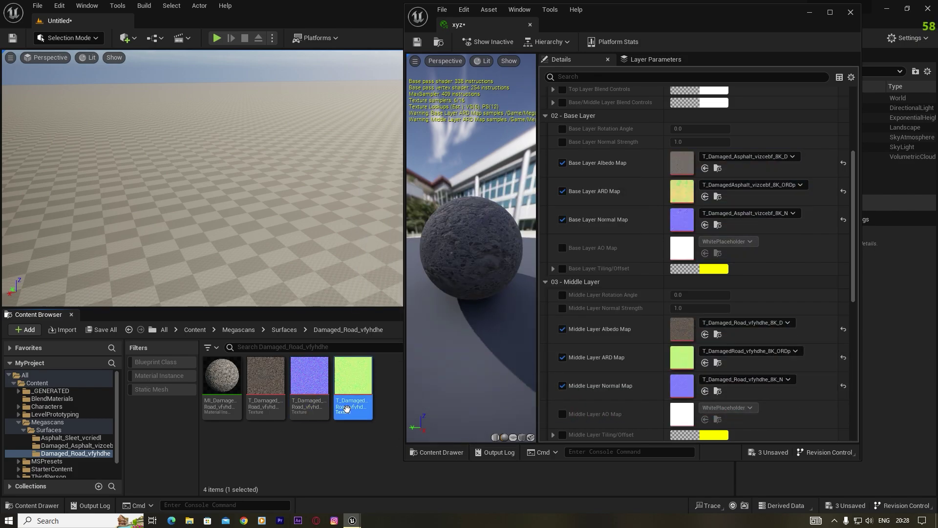
click(69, 437)
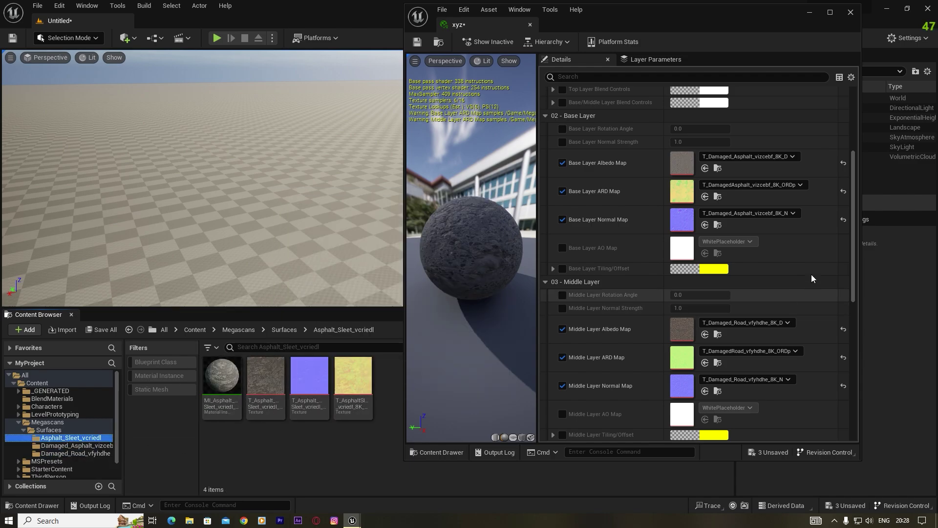
Override the top layer's albedo, normal and ARD maps with the Asphalt Sleet textures.
drag(854, 215, 855, 277)
scroll(855, 277, down, 2)
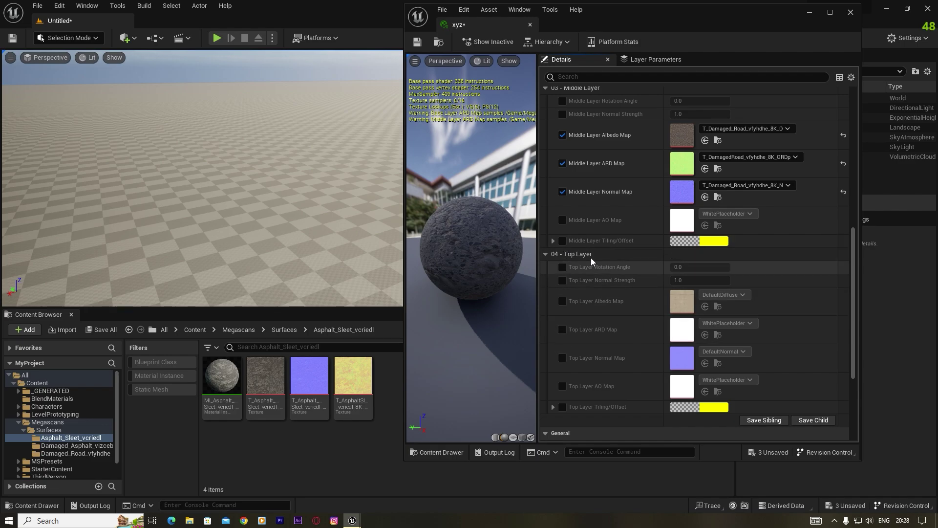
click(563, 301)
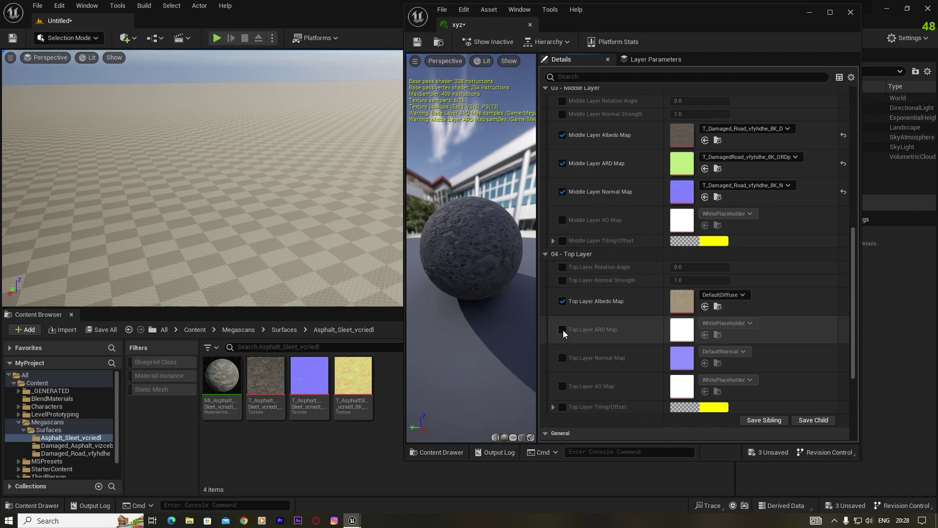
click(562, 330)
click(562, 357)
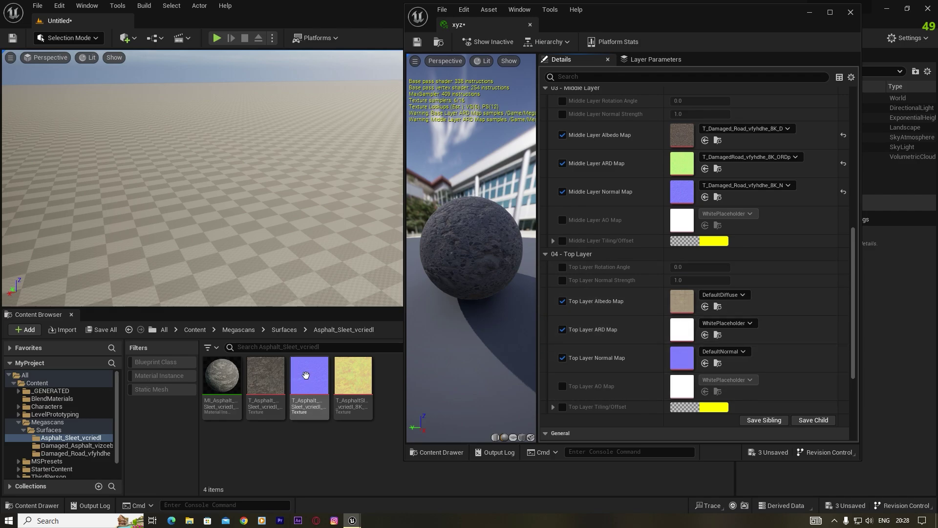
click(265, 375)
drag(265, 375, 681, 305)
click(309, 376)
drag(309, 375, 680, 361)
drag(354, 375, 682, 330)
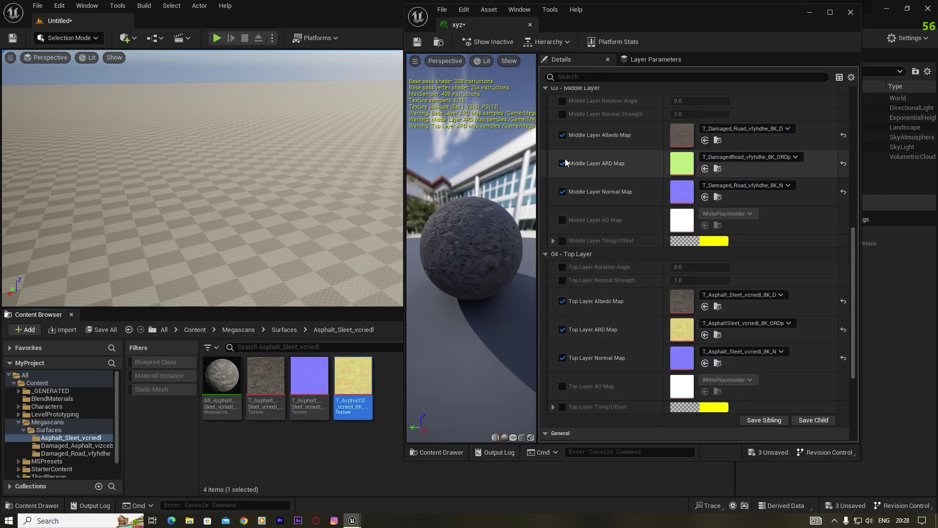
Turn on Use Puddle Layer, save the xyz material instance and close it.
scroll(614, 294, up, 10)
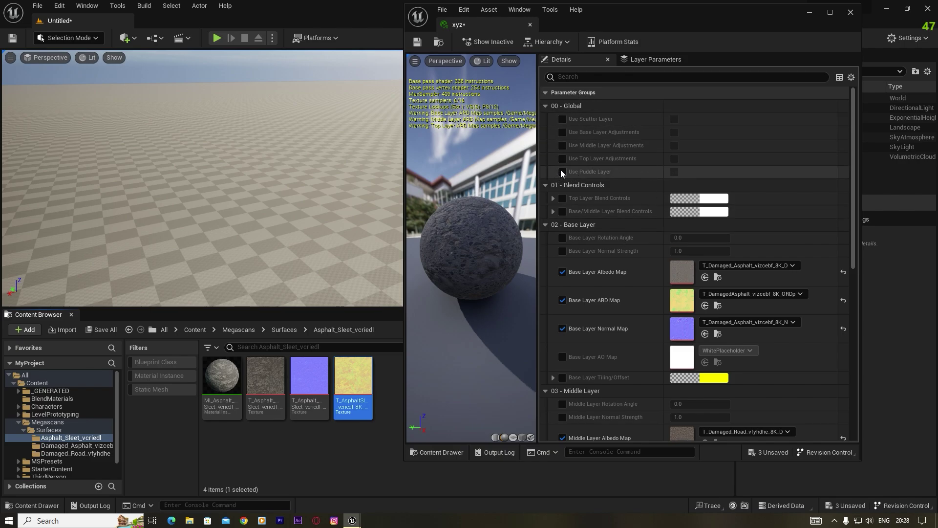
click(562, 172)
click(674, 173)
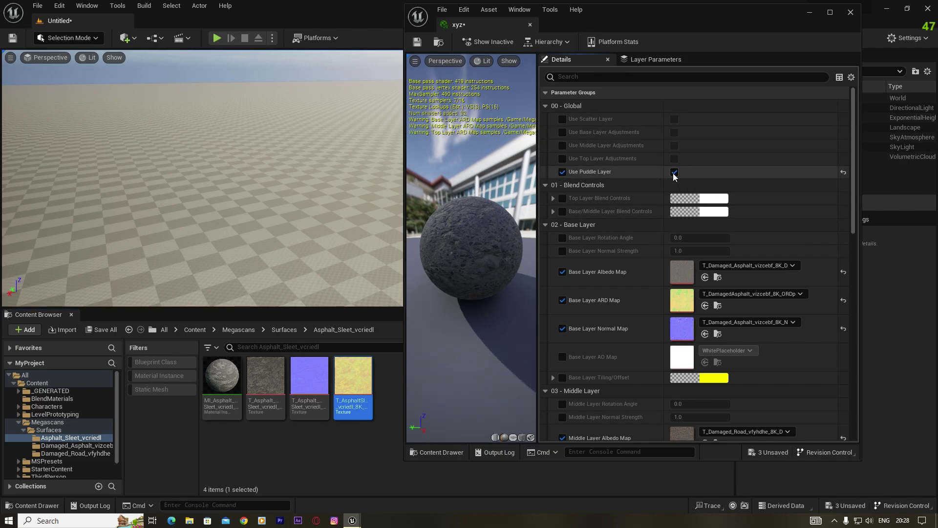
click(420, 45)
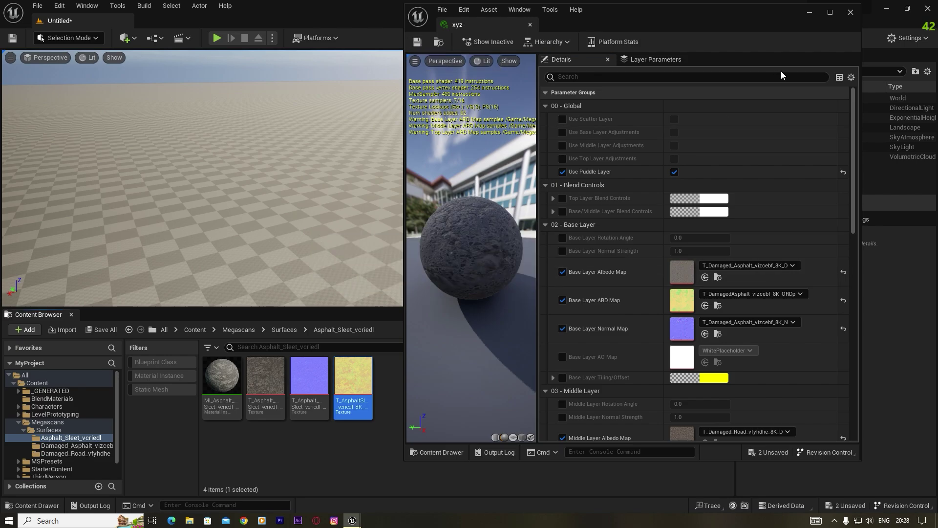
click(851, 12)
mouse_move(361, 216)
right_down()
mouse_move(364, 254)
mouse_move(361, 217)
right_up()
click(59, 6)
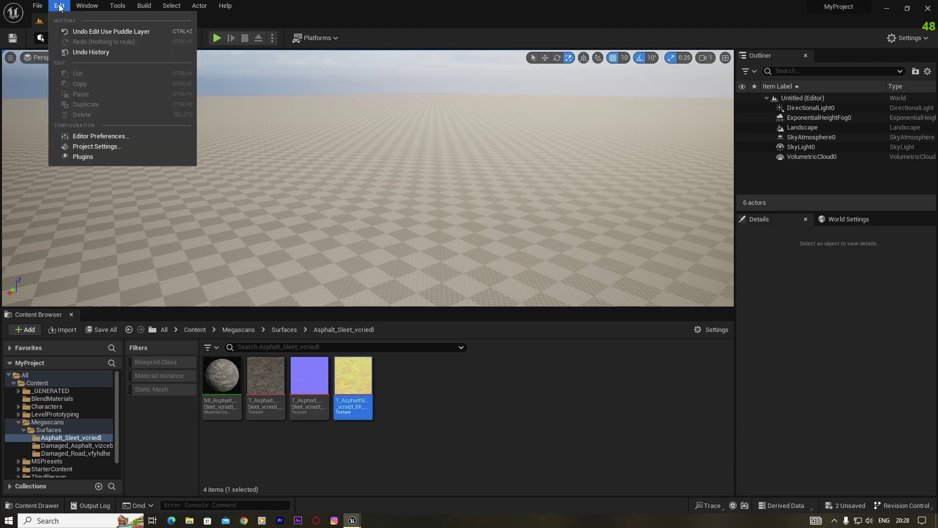
click(99, 157)
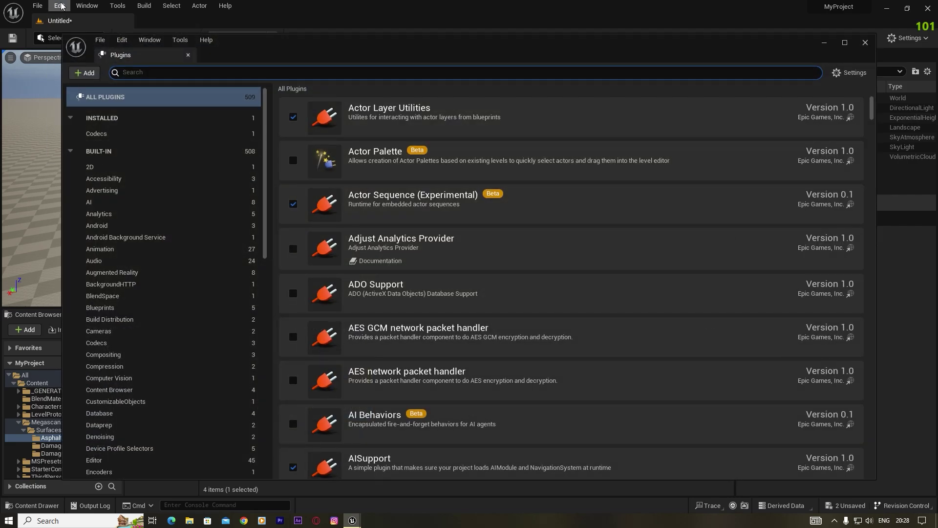
click(173, 72)
text(m)
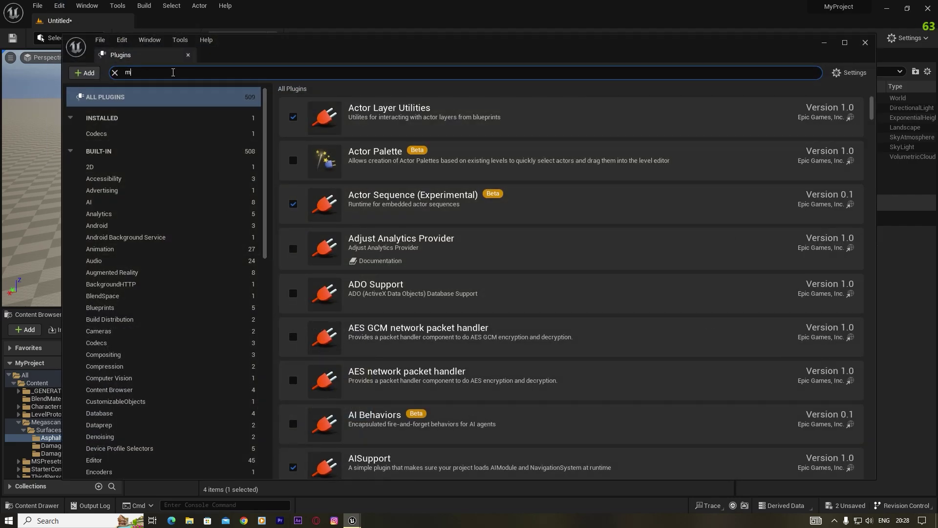
text(odel)
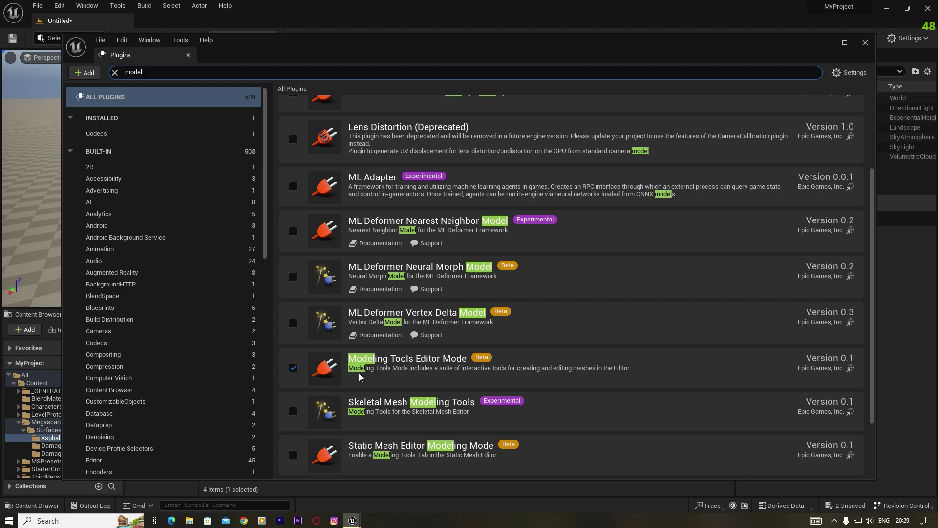
click(865, 41)
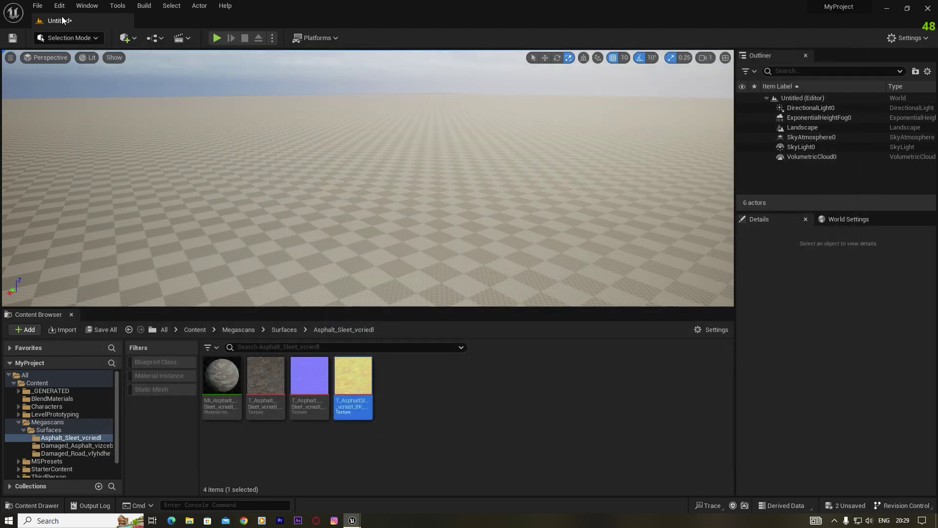
In Modeling mode, place a new rectangle mesh in the level.
click(69, 38)
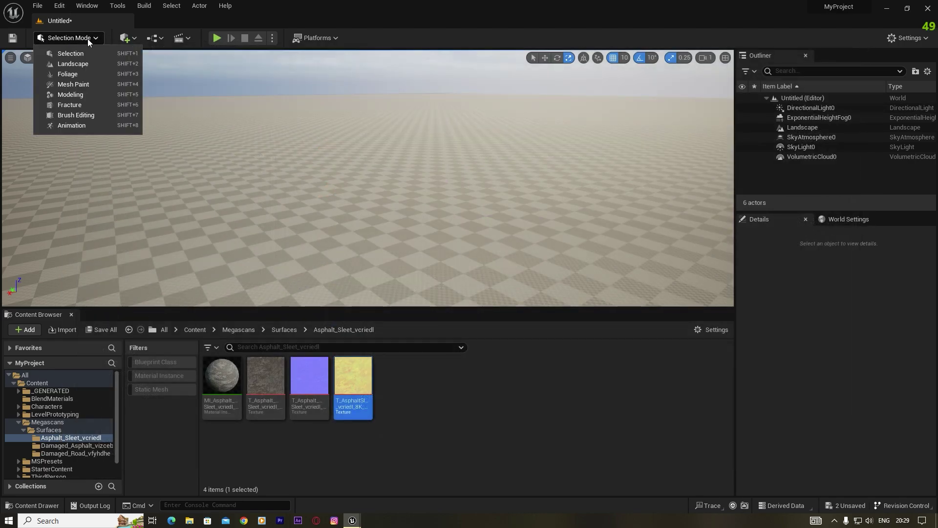
click(81, 95)
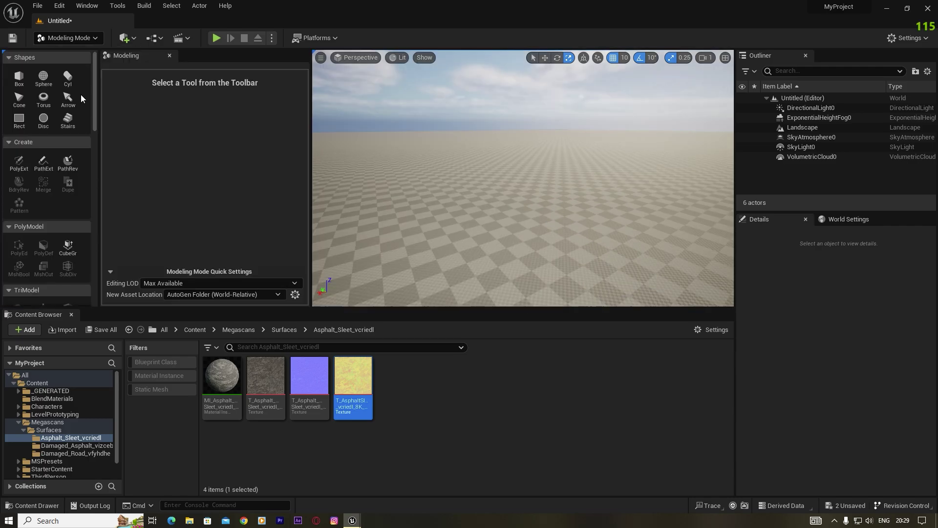
click(19, 119)
click(509, 233)
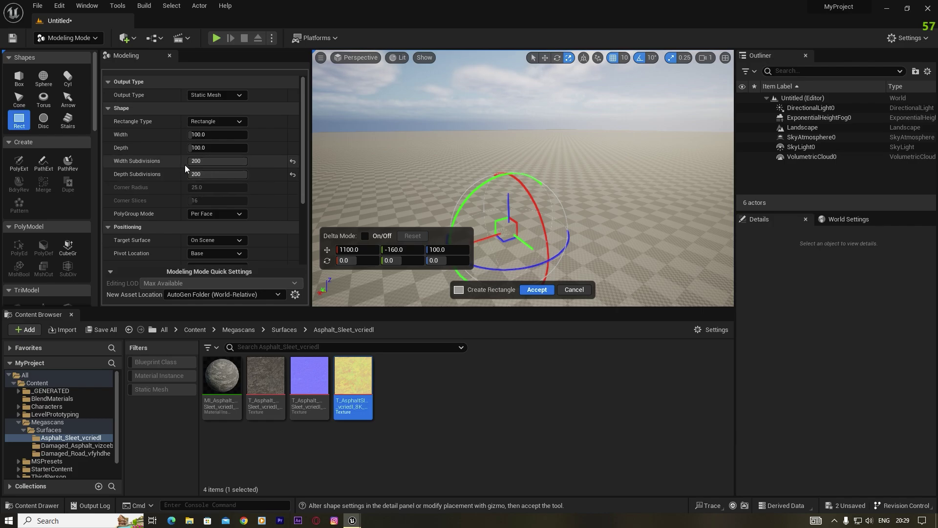
Set the rectangle's width and depth subdivisions to 200 and accept it.
click(293, 162)
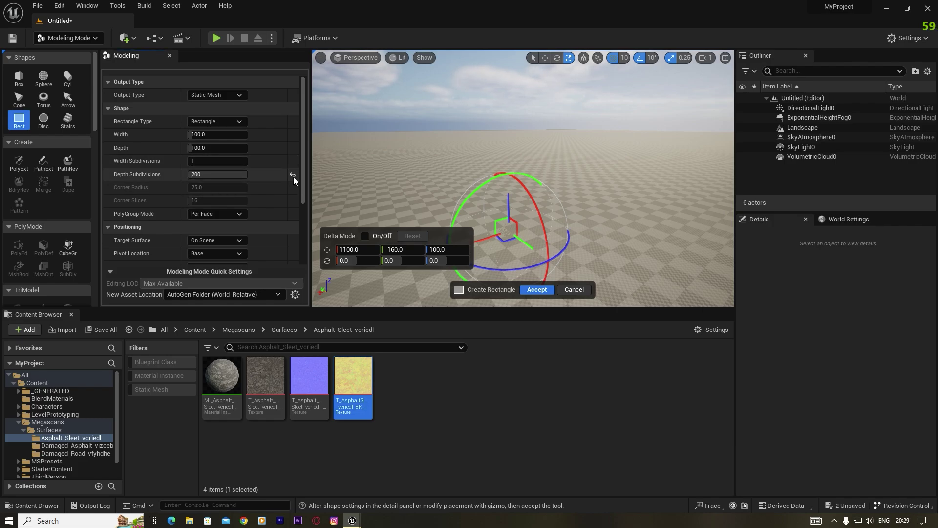
click(292, 174)
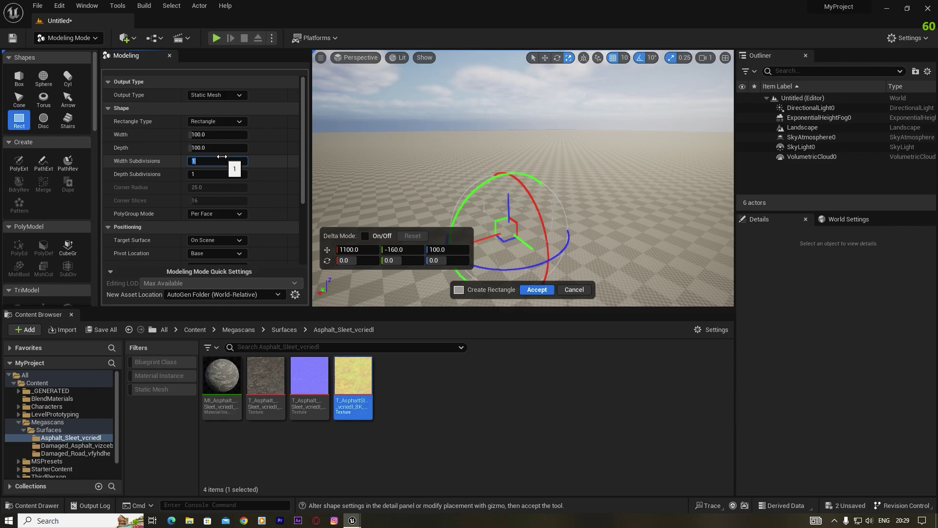
text(200)
click(235, 174)
text(2)
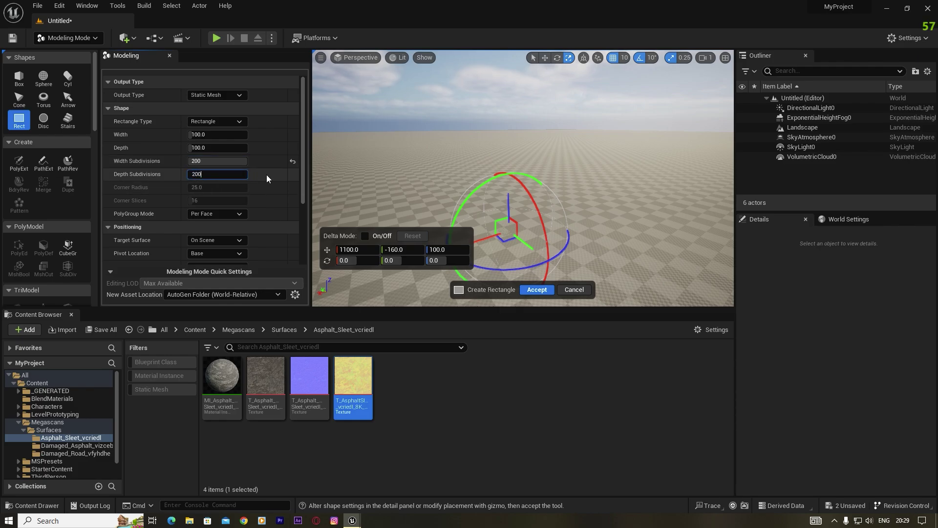
key(Return)
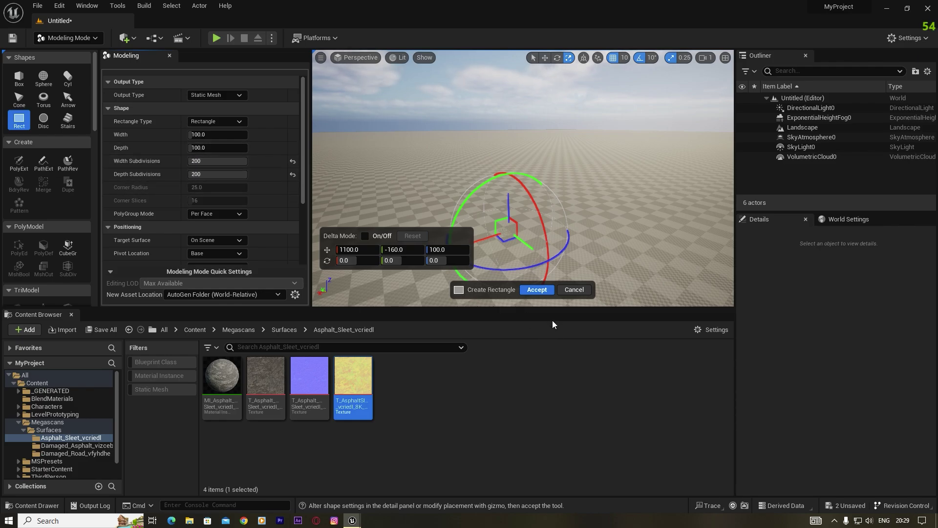
click(537, 291)
Back in Selection Mode, raise the Rectangle slightly above the ground.
click(63, 39)
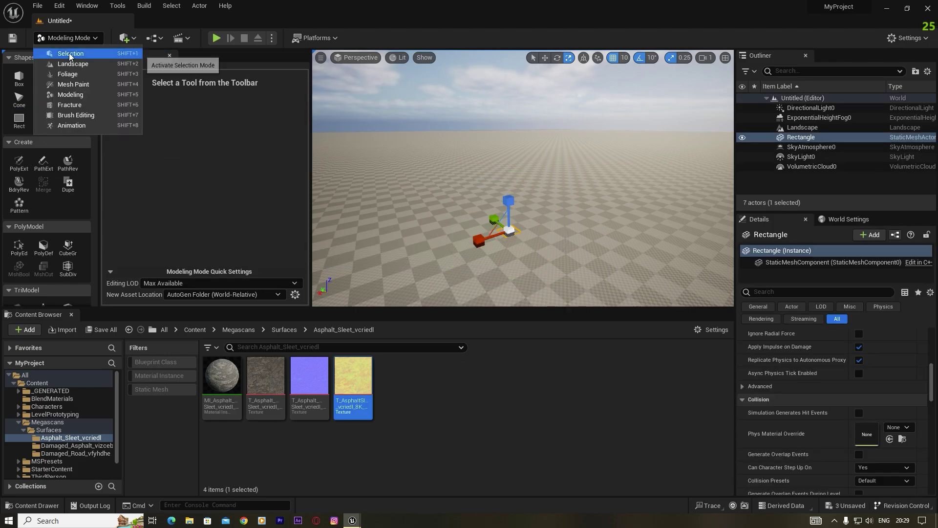
click(62, 45)
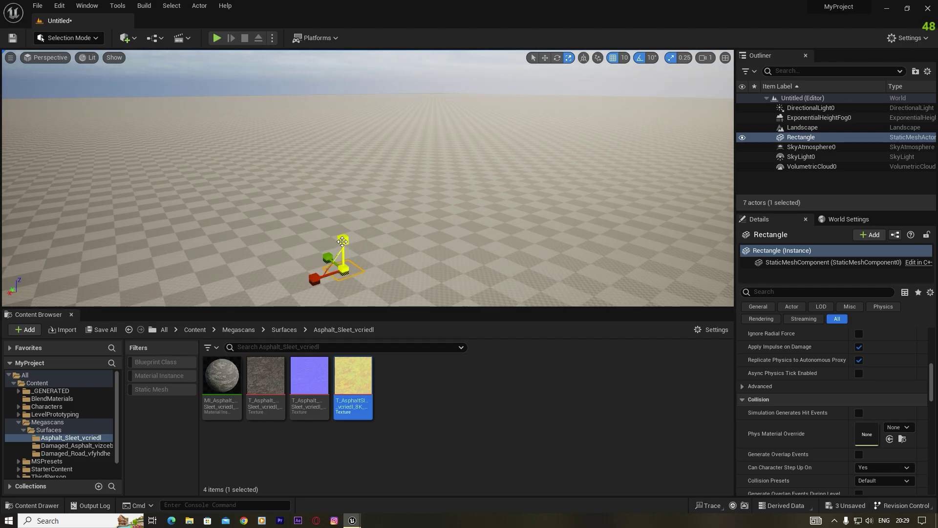
key(w)
drag(344, 259, 374, 284)
right_drag(373, 285, 380, 315)
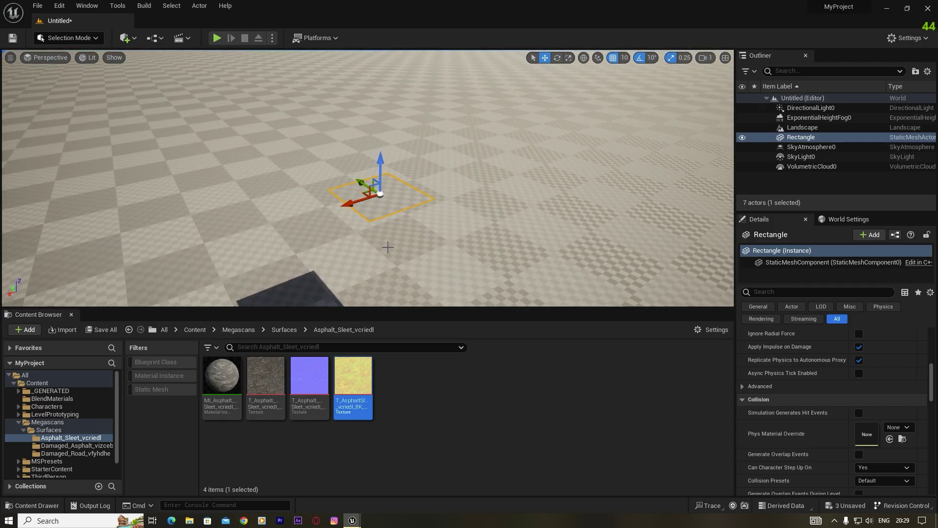
Scale the Rectangle into a large plane and apply the xyz material instance to it.
key(r)
drag(383, 195, 555, 261)
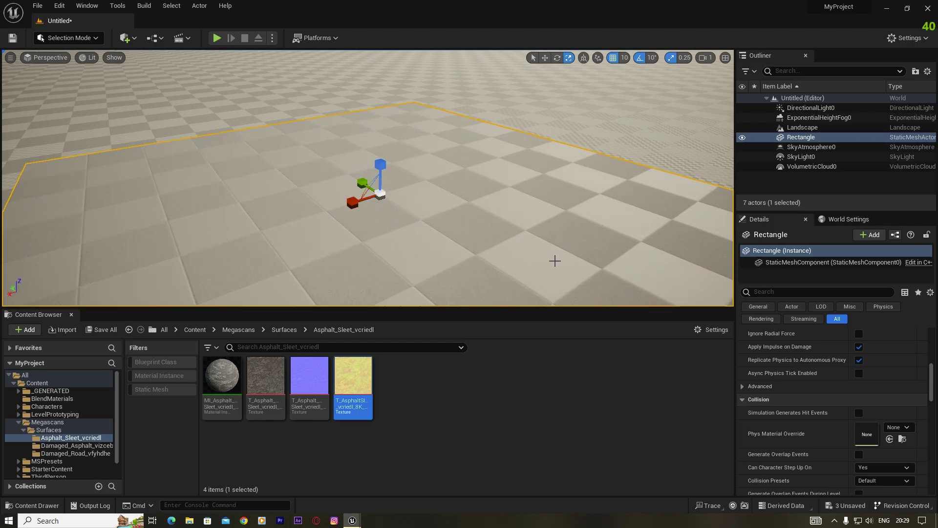
click(46, 398)
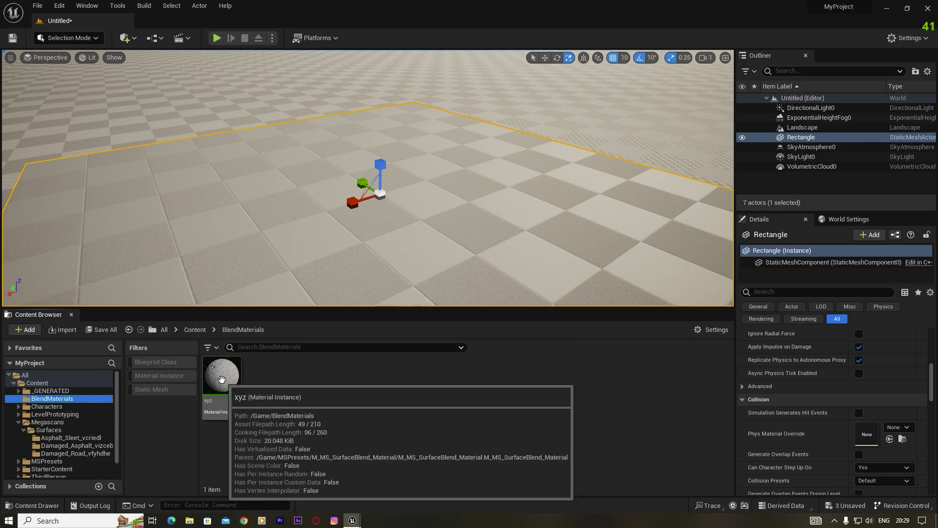
drag(222, 380, 284, 202)
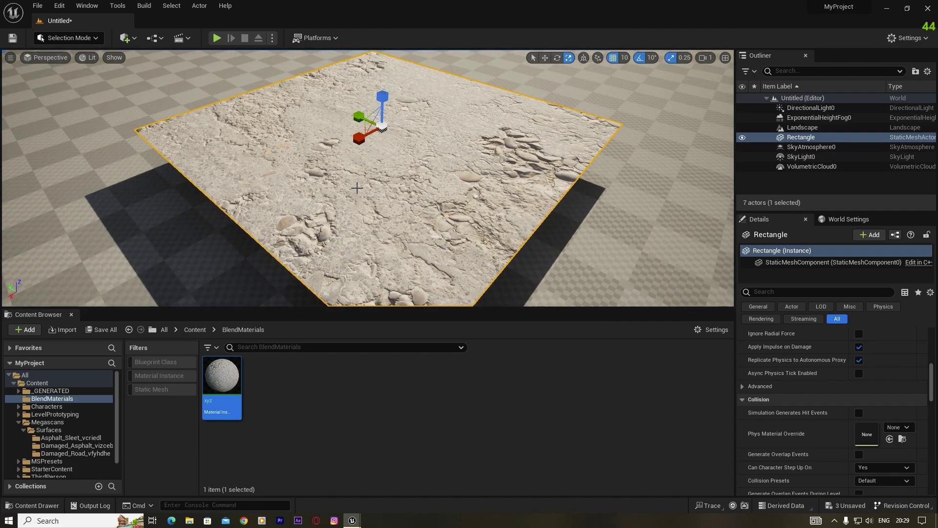
Switch to Mesh Paint vertex painting with black as the paint colour.
click(74, 39)
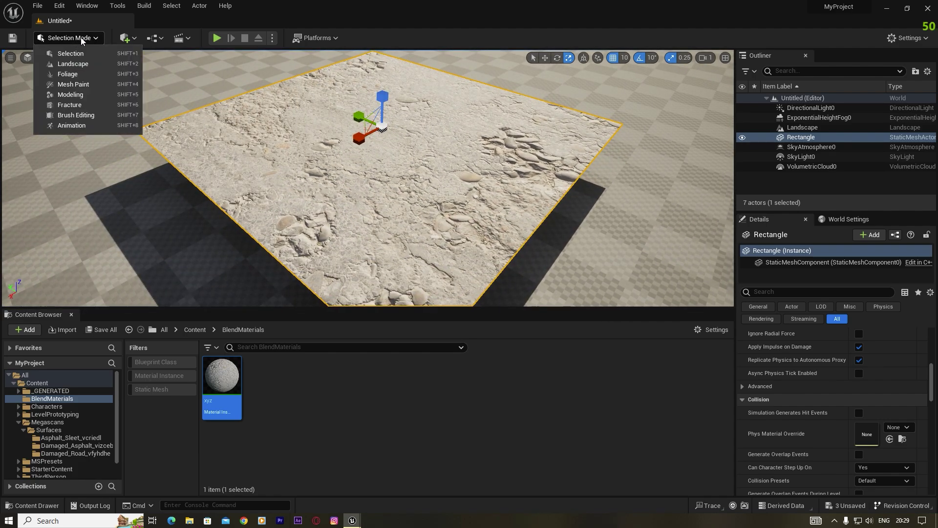
click(73, 85)
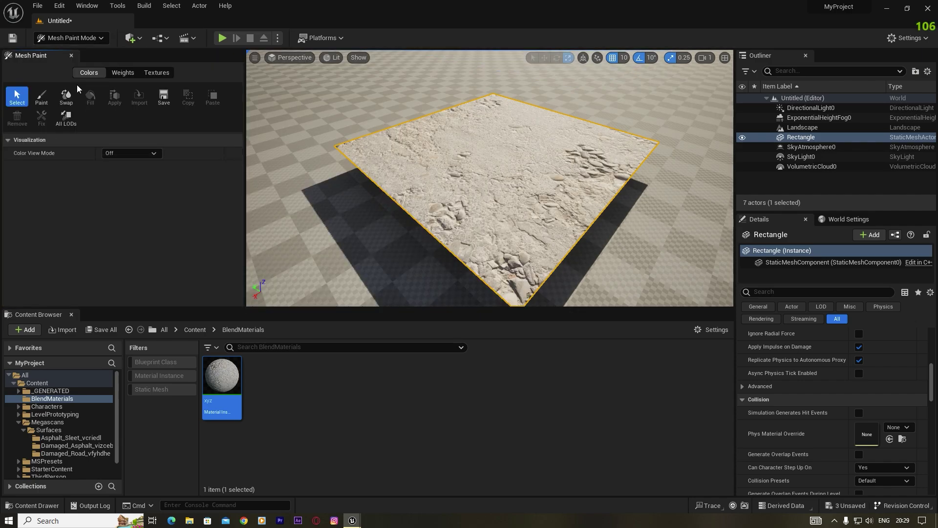
click(42, 97)
scroll(236, 169, down, 3)
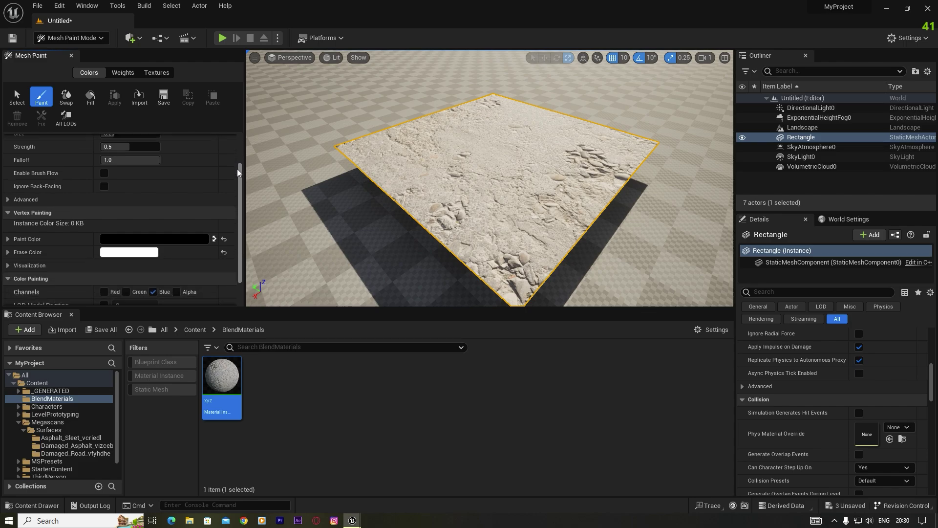
scroll(237, 168, down, 1)
click(214, 215)
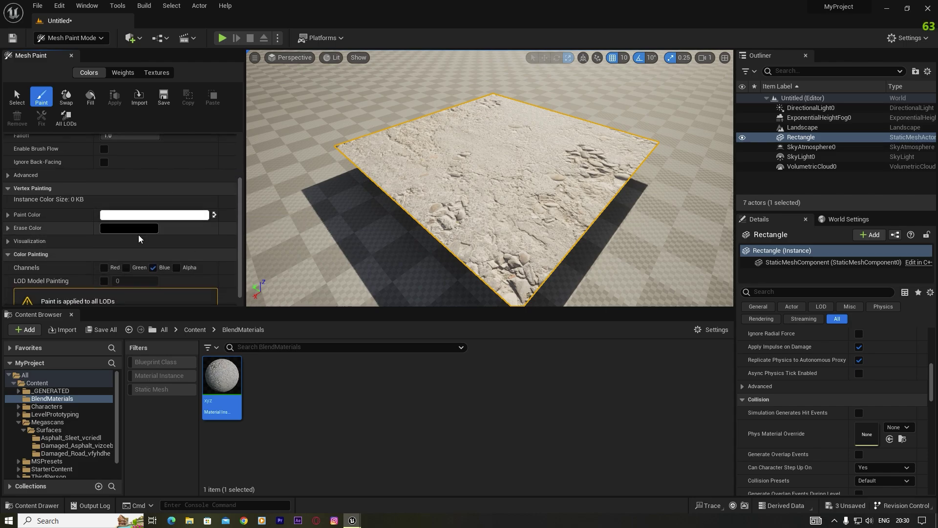
click(214, 215)
click(215, 215)
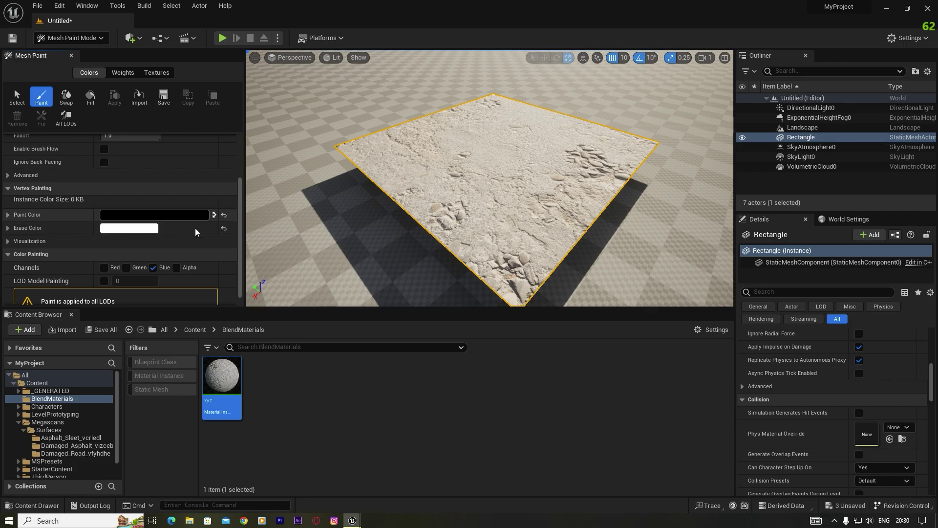
click(215, 215)
Enable the Red channel and disable the Blue channel for painting.
scroll(191, 254, down, 1)
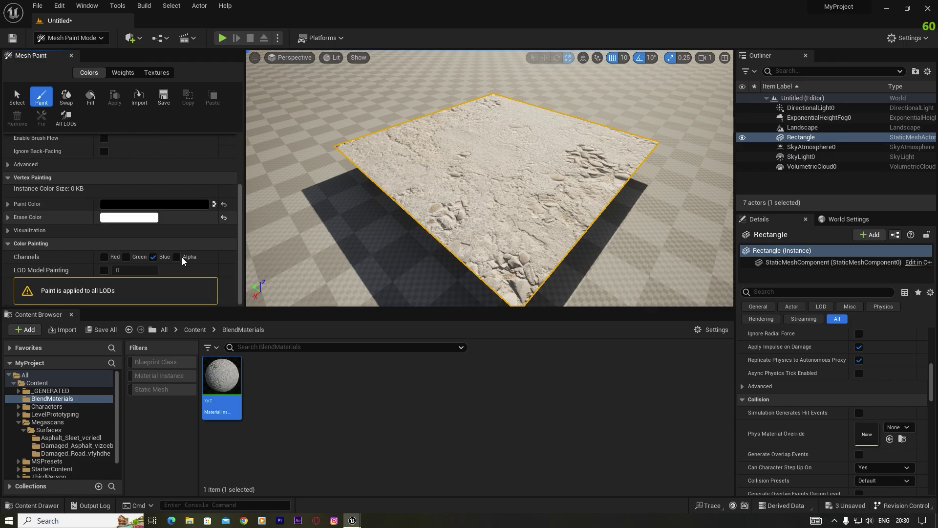
click(104, 257)
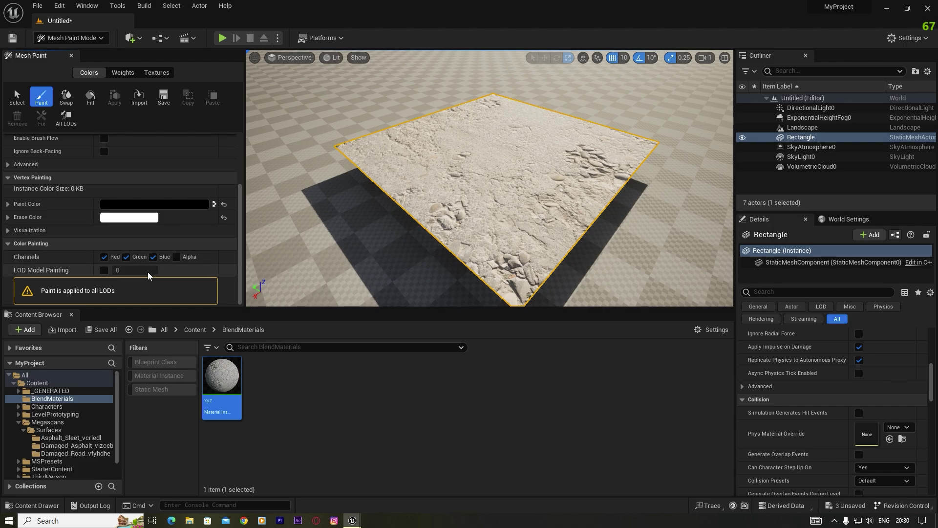
click(153, 259)
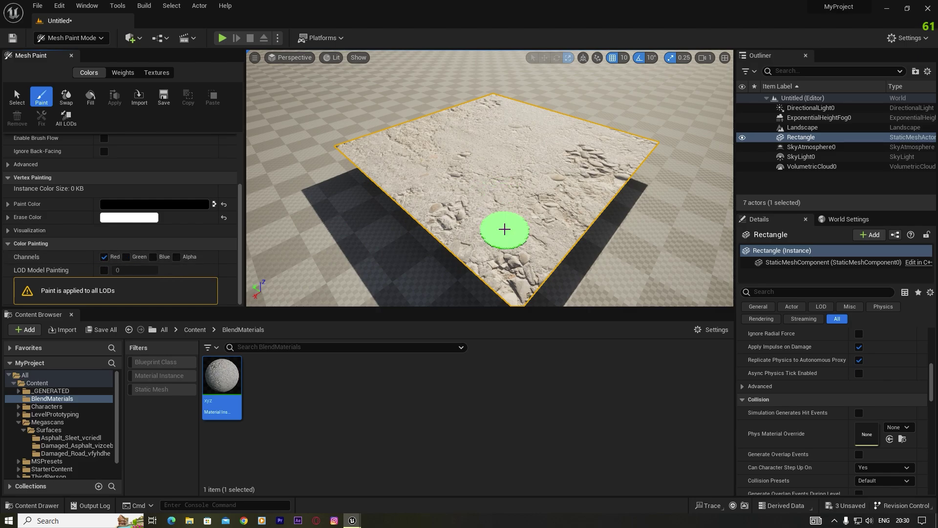
Brush the rocky, pebbled red-channel layer over the Rectangle's centre, extending toward the right edge.
mouse_move(503, 226)
mouse_down()
mouse_move(503, 248)
mouse_move(455, 187)
mouse_move(483, 238)
mouse_move(457, 216)
mouse_move(517, 232)
mouse_move(549, 210)
mouse_move(485, 206)
mouse_move(573, 197)
mouse_move(532, 199)
mouse_move(550, 202)
mouse_move(512, 260)
mouse_move(589, 198)
mouse_move(520, 220)
mouse_move(542, 195)
mouse_move(503, 201)
mouse_move(511, 226)
mouse_up()
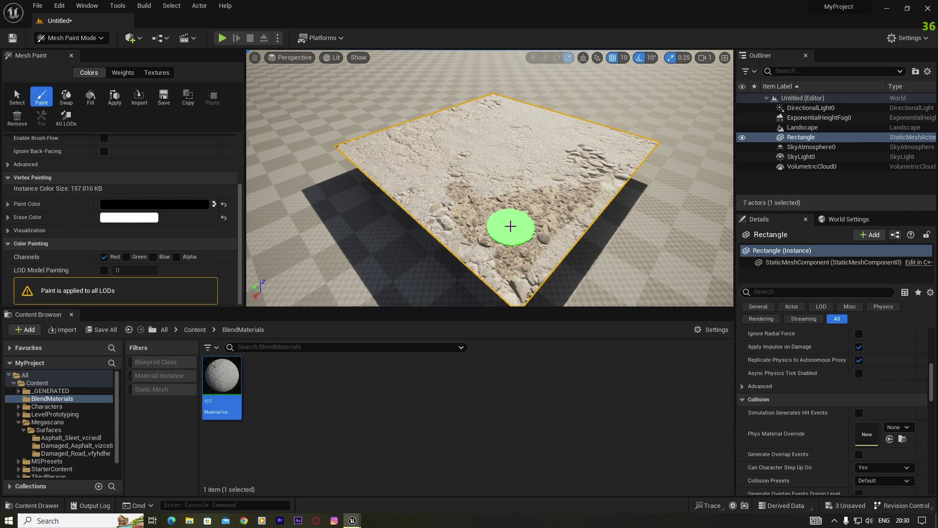
mouse_move(528, 220)
right_down()
mouse_move(515, 220)
mouse_move(536, 229)
right_up()
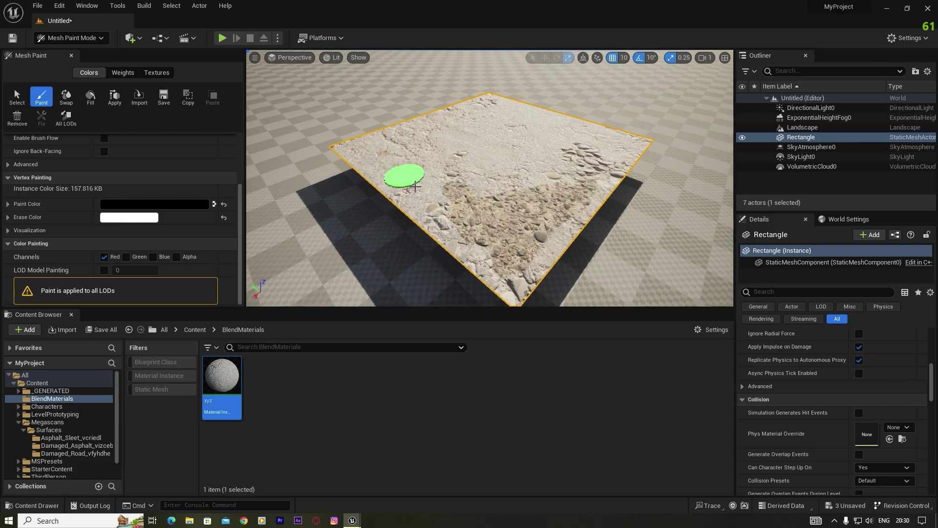
mouse_move(416, 186)
mouse_down()
mouse_move(384, 151)
mouse_move(441, 178)
mouse_move(520, 193)
mouse_move(597, 182)
mouse_move(553, 185)
mouse_move(503, 259)
mouse_move(472, 189)
mouse_move(426, 134)
mouse_move(404, 176)
mouse_move(457, 216)
mouse_move(530, 241)
mouse_move(538, 205)
mouse_up()
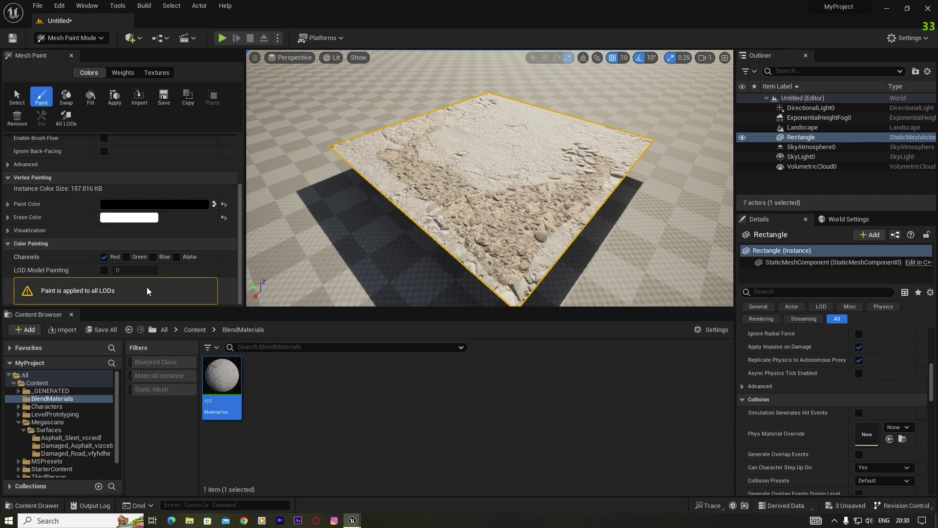
Paint the Green channel over the top, then a pale Blue-channel sleet patch across the centre.
click(126, 257)
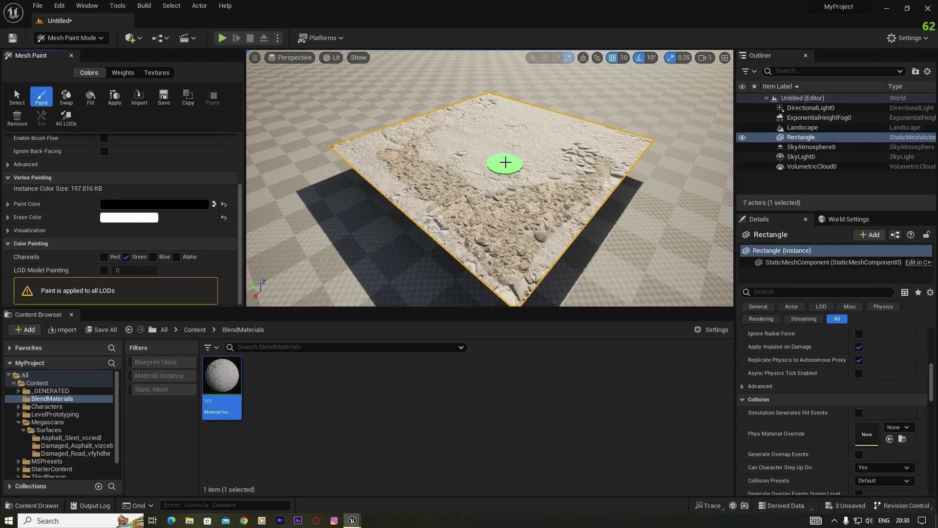
mouse_move(503, 161)
mouse_down()
mouse_move(462, 145)
mouse_move(517, 150)
mouse_move(508, 150)
mouse_move(527, 165)
mouse_move(575, 160)
mouse_move(496, 146)
mouse_move(560, 153)
mouse_move(489, 131)
mouse_move(494, 183)
mouse_move(507, 148)
mouse_move(514, 172)
mouse_move(499, 163)
mouse_move(512, 187)
mouse_move(500, 127)
mouse_move(492, 189)
mouse_move(453, 172)
mouse_move(501, 158)
mouse_move(474, 136)
mouse_move(542, 149)
mouse_move(491, 131)
mouse_move(535, 144)
mouse_move(504, 153)
mouse_move(586, 162)
mouse_move(555, 154)
mouse_move(527, 178)
mouse_up()
click(126, 257)
click(152, 256)
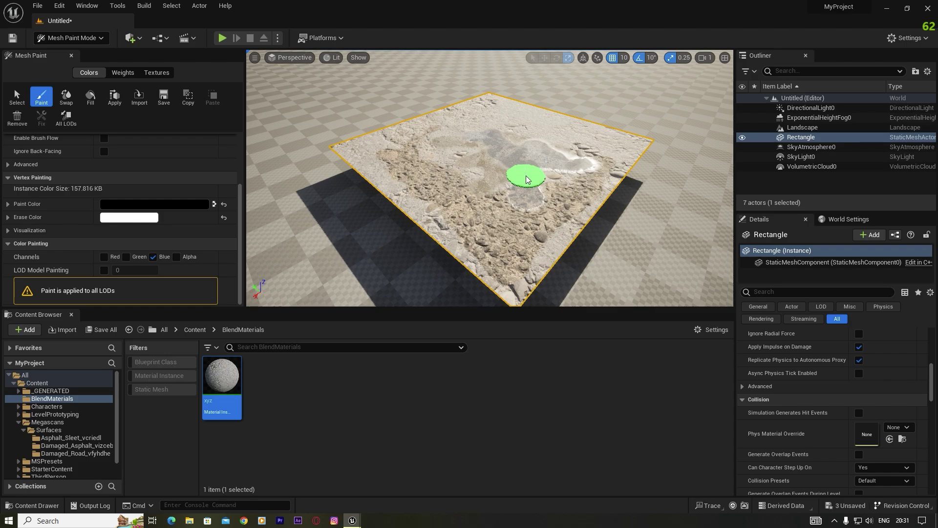
mouse_move(527, 176)
mouse_down()
mouse_move(512, 130)
mouse_move(491, 186)
mouse_up()
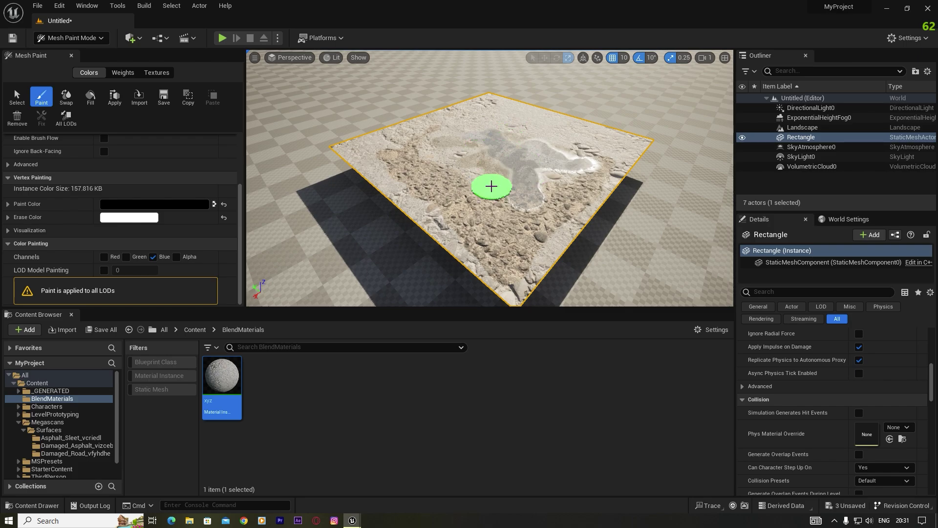